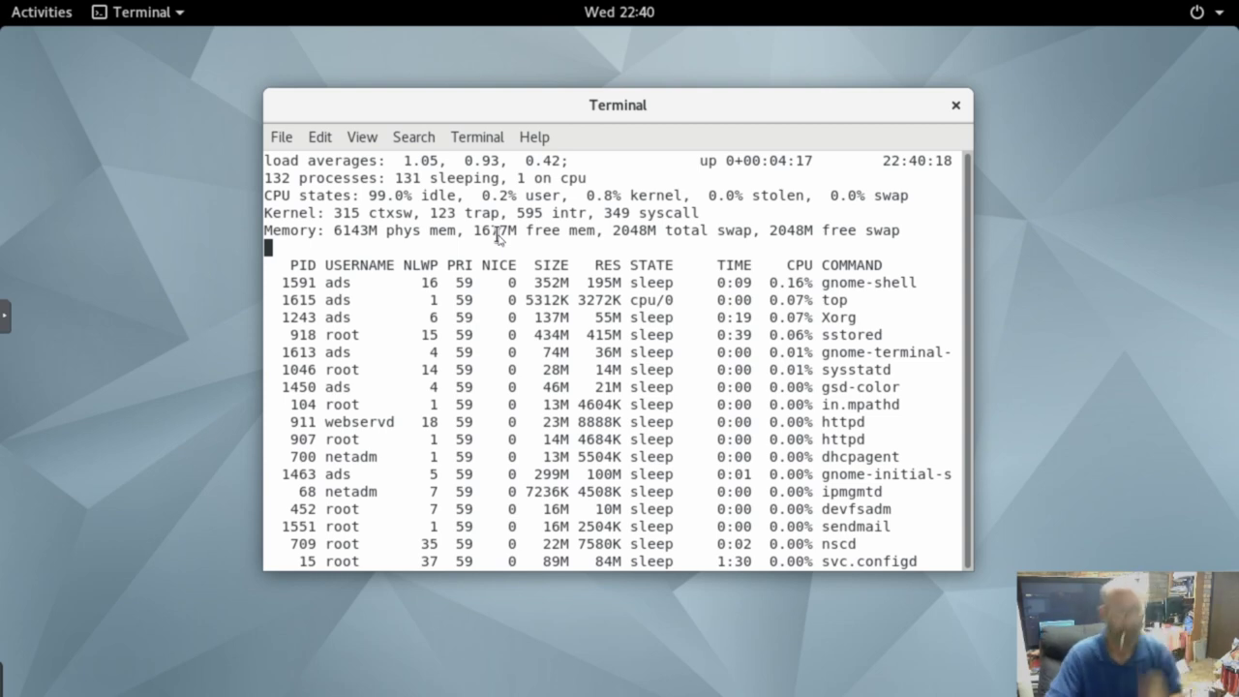
- Quit top, try to install htop with sudo pkg install htop, entering the account password, and close the terminal
{"action": "type", "text": "q"}
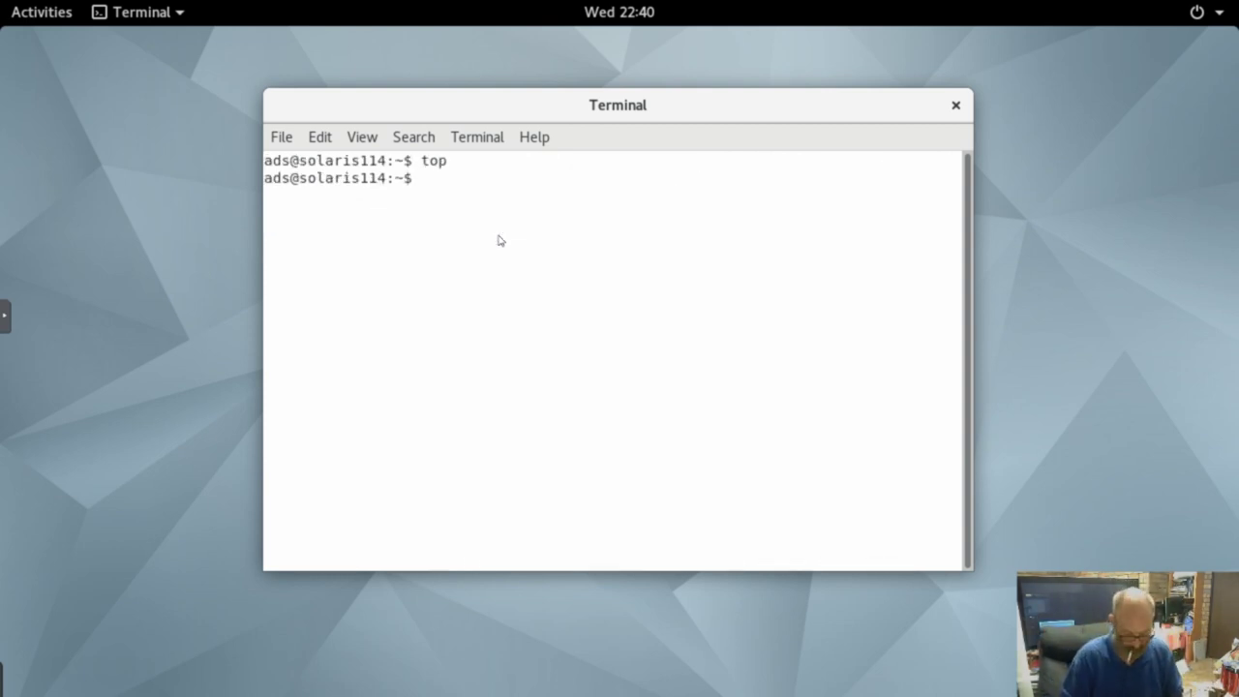
{"action": "type", "text": "sudo pkg in"}
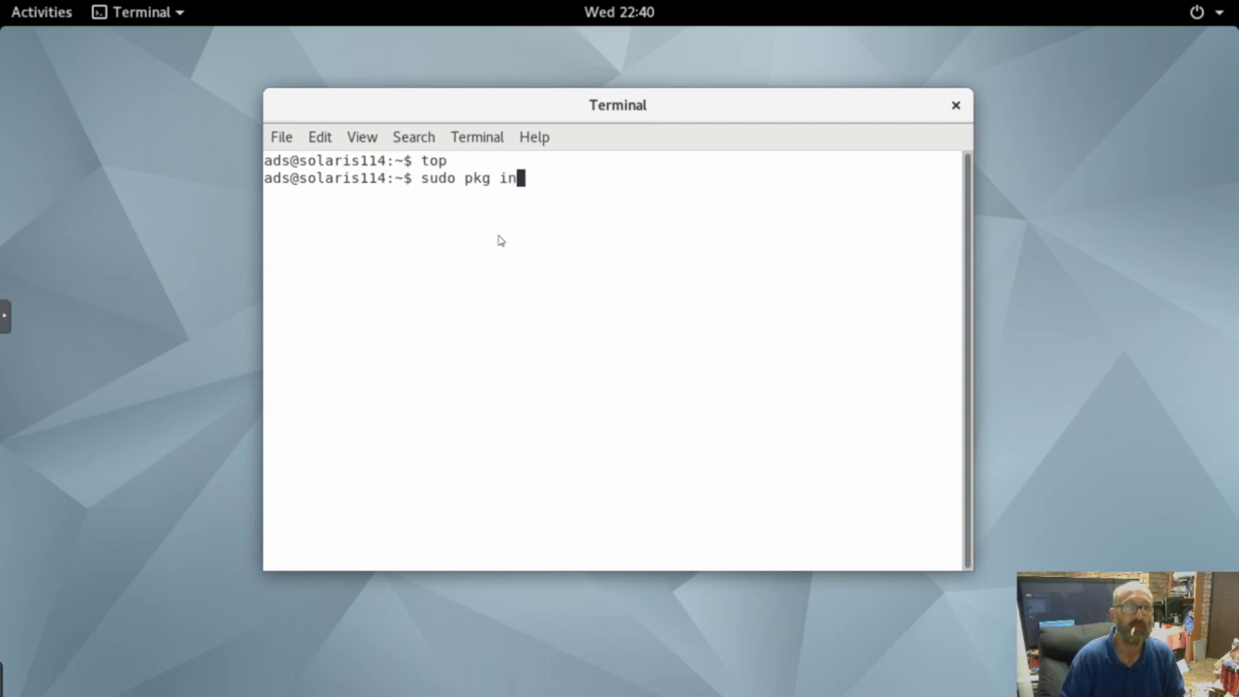
{"action": "type", "text": "stall htop"}
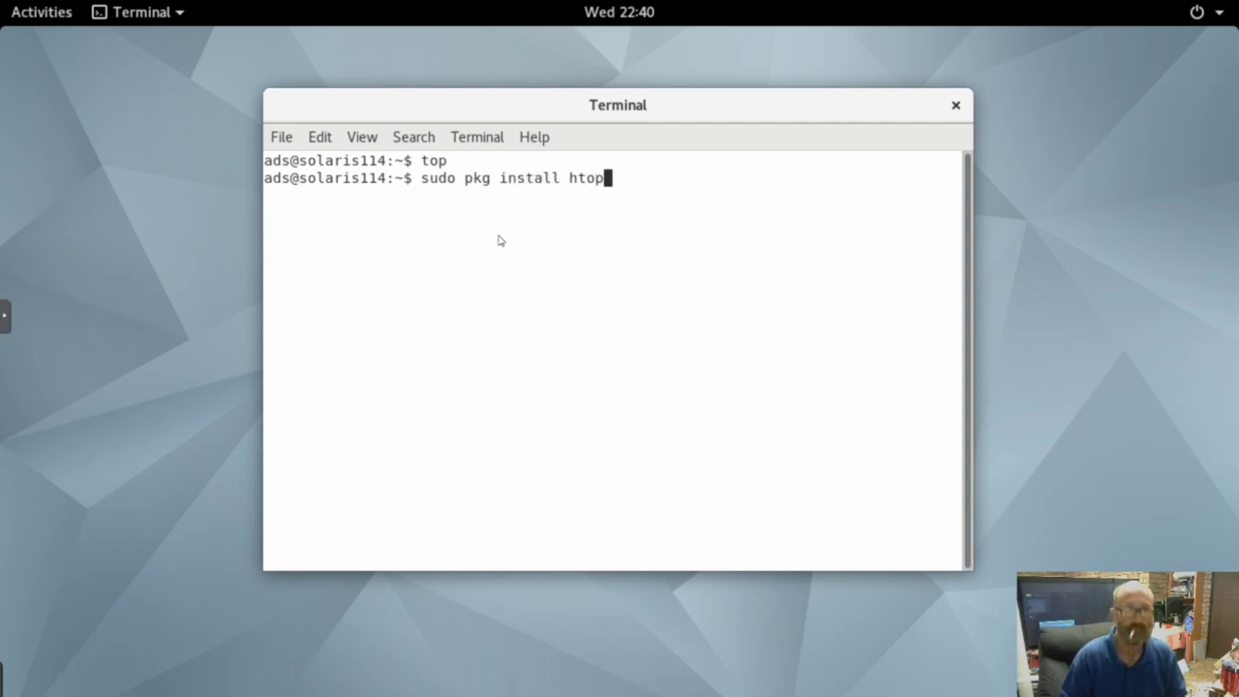
{"action": "key", "text": "Return"}
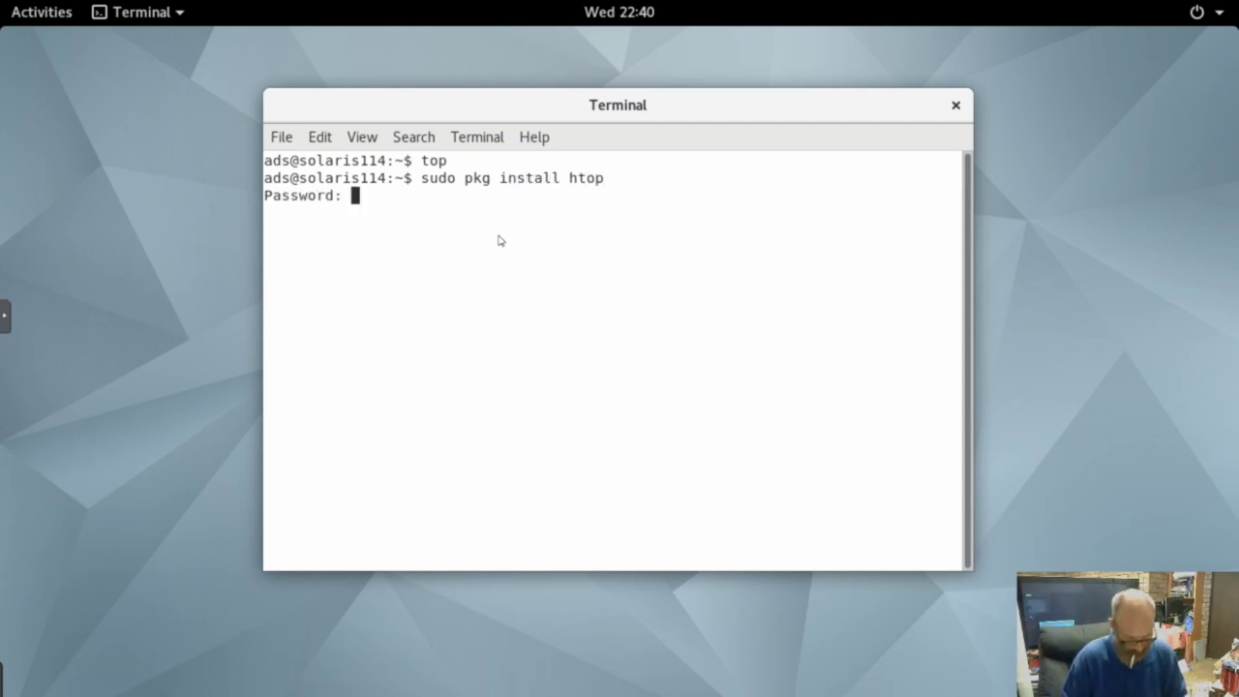
{"action": "key", "text": "Return"}
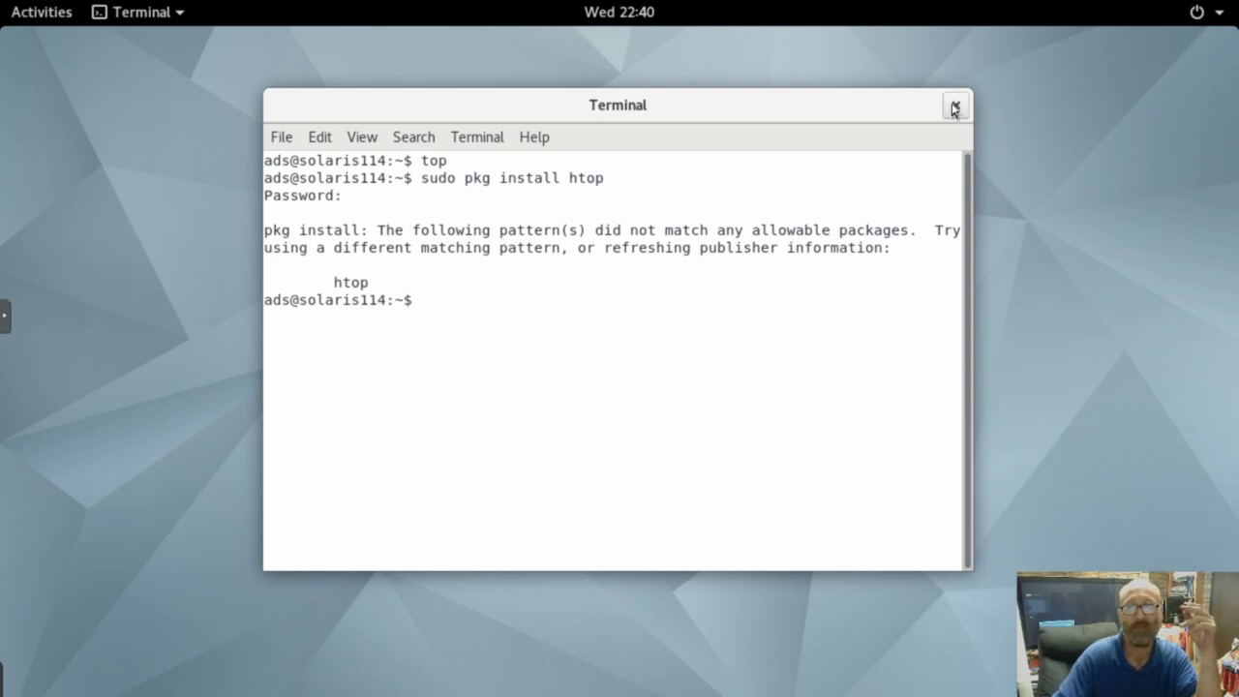
{"action": "left_click", "coordinate": [956, 104]}
- Browse both pages of the installed applications and launch the Screen Reader
{"action": "left_click", "coordinate": [20, 17]}
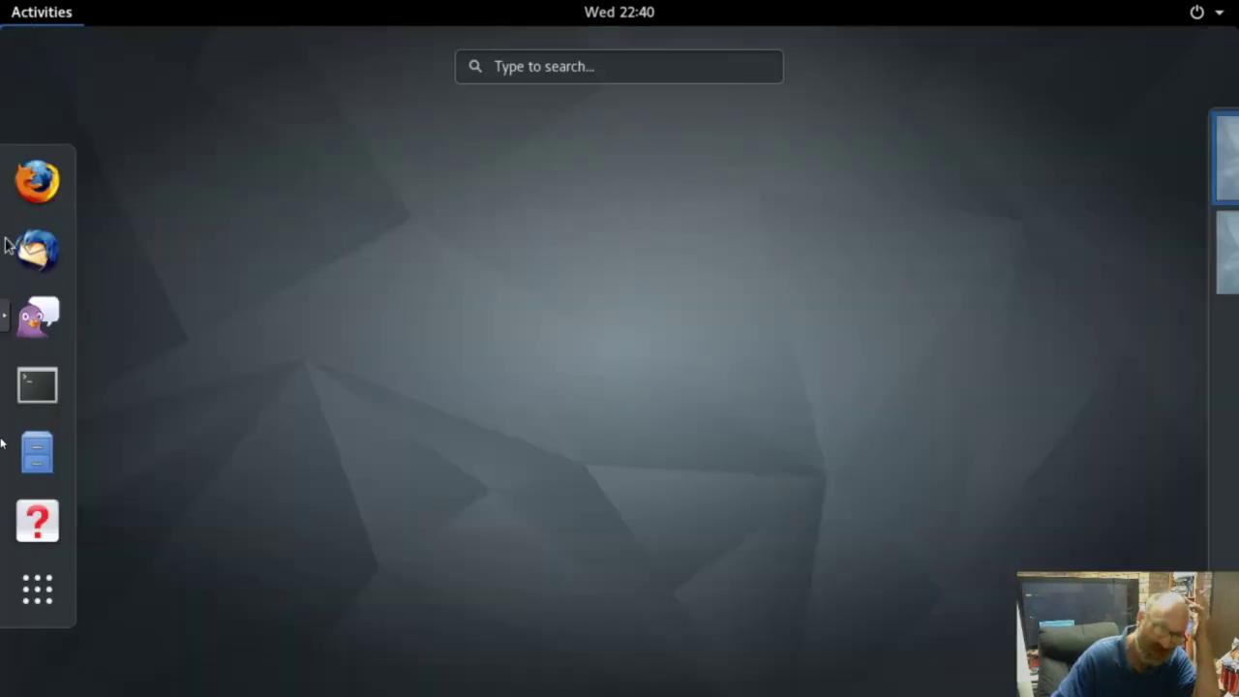
{"action": "left_click", "coordinate": [25, 600]}
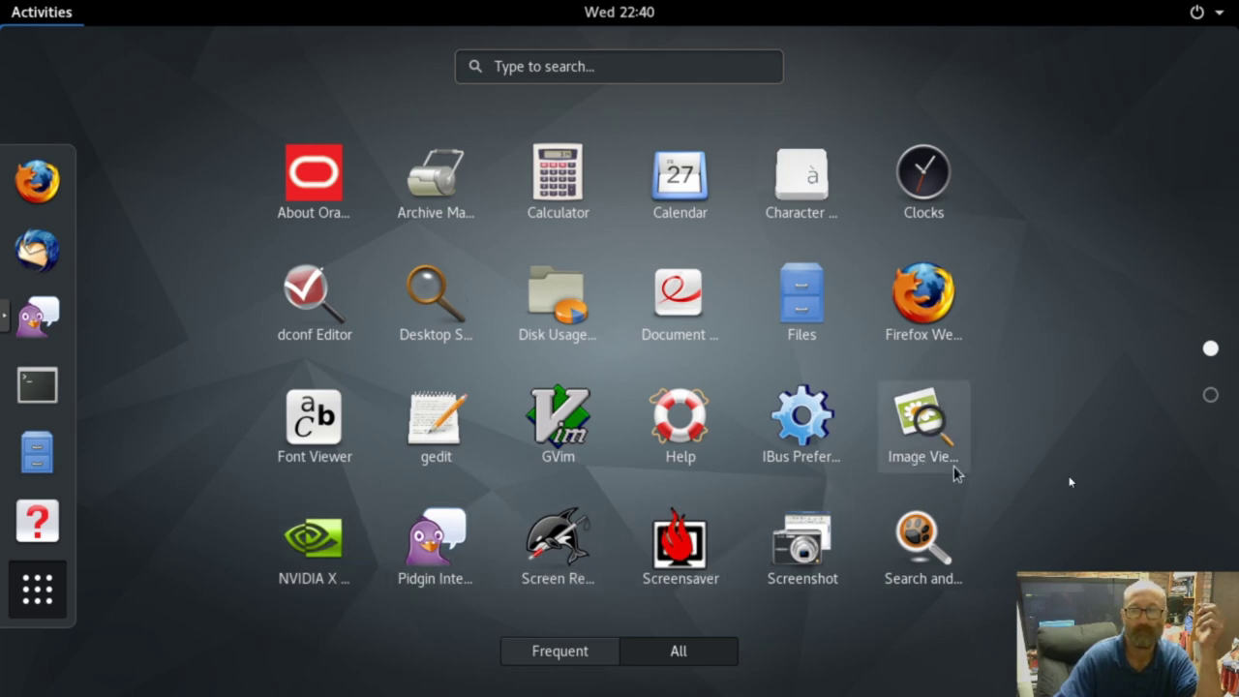
{"action": "left_click", "coordinate": [1210, 396]}
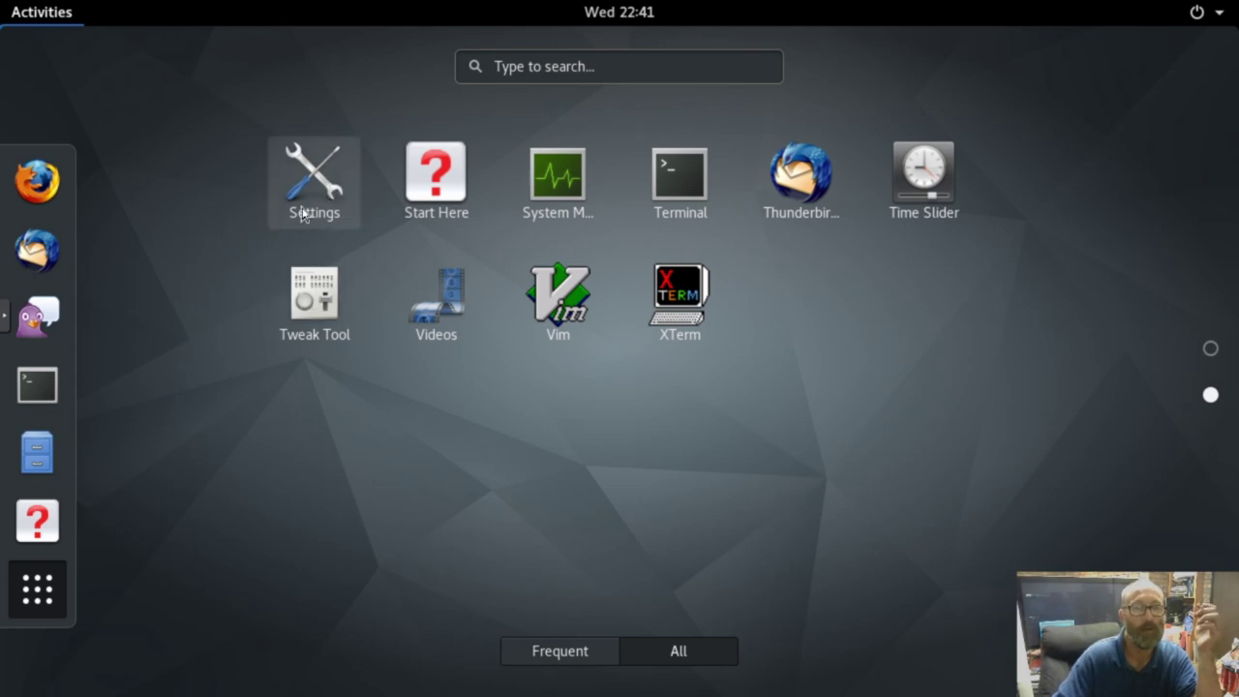
{"action": "left_click", "coordinate": [1210, 351]}
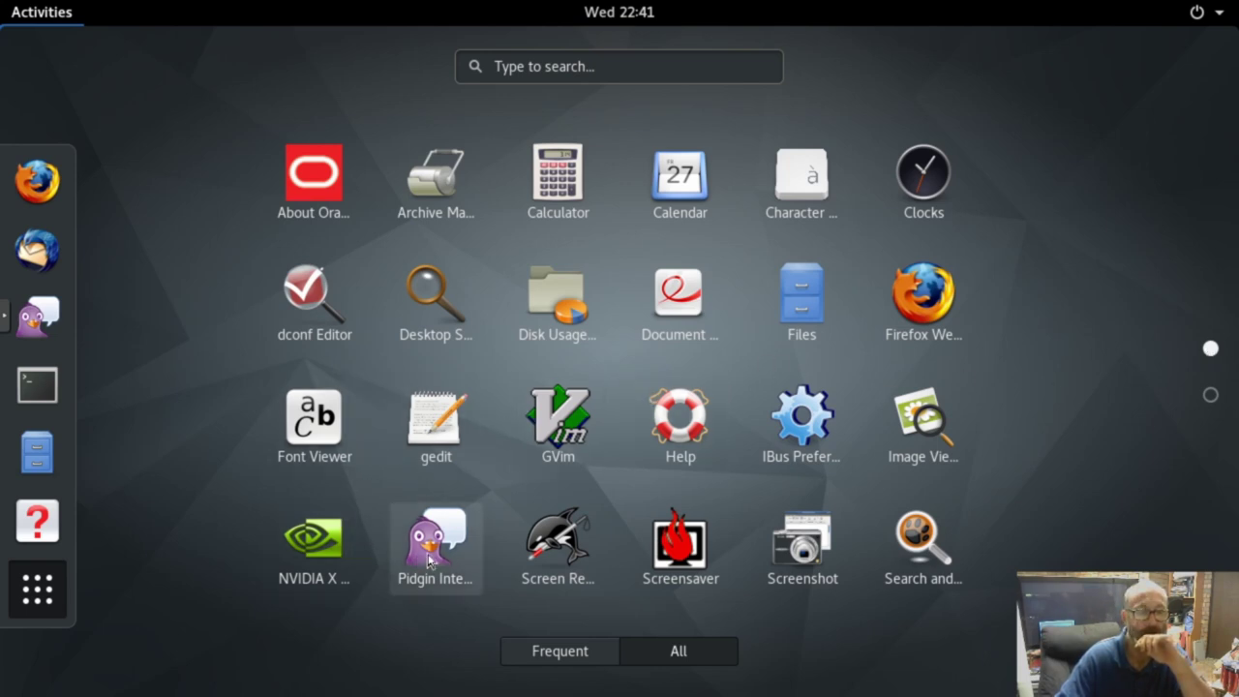
{"action": "left_click", "coordinate": [577, 552]}
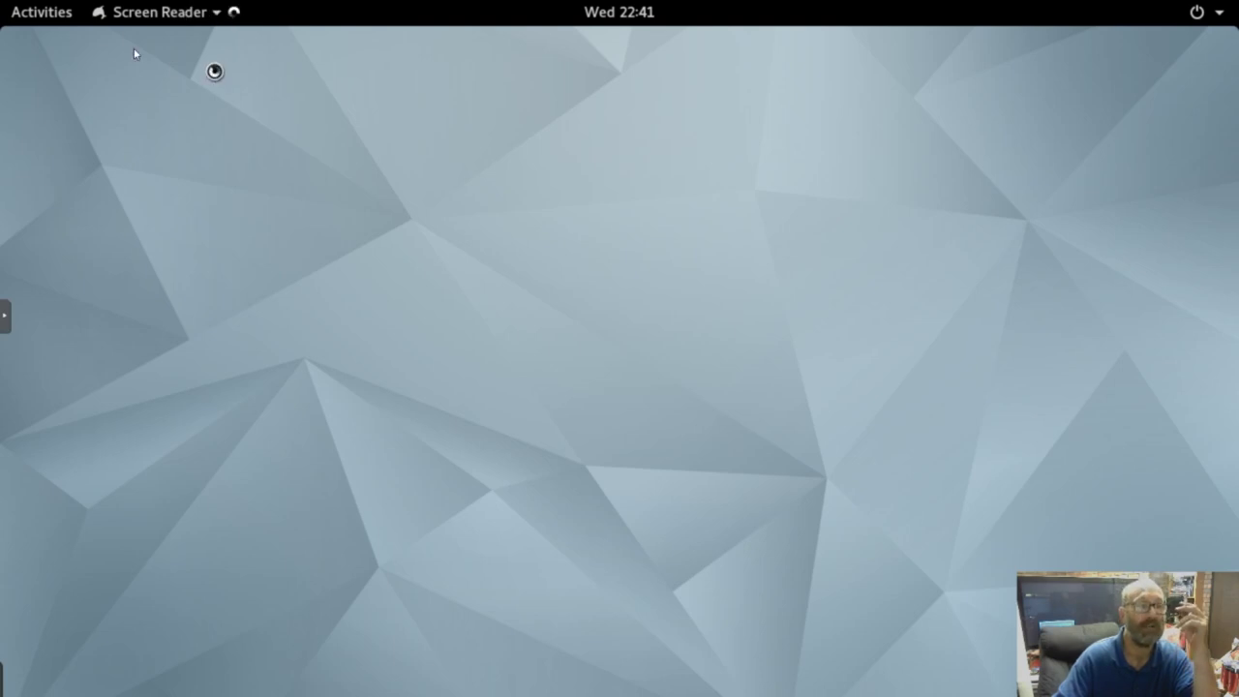
- Open Tweak Tool from the second page of the full application list
{"action": "left_click", "coordinate": [56, 19]}
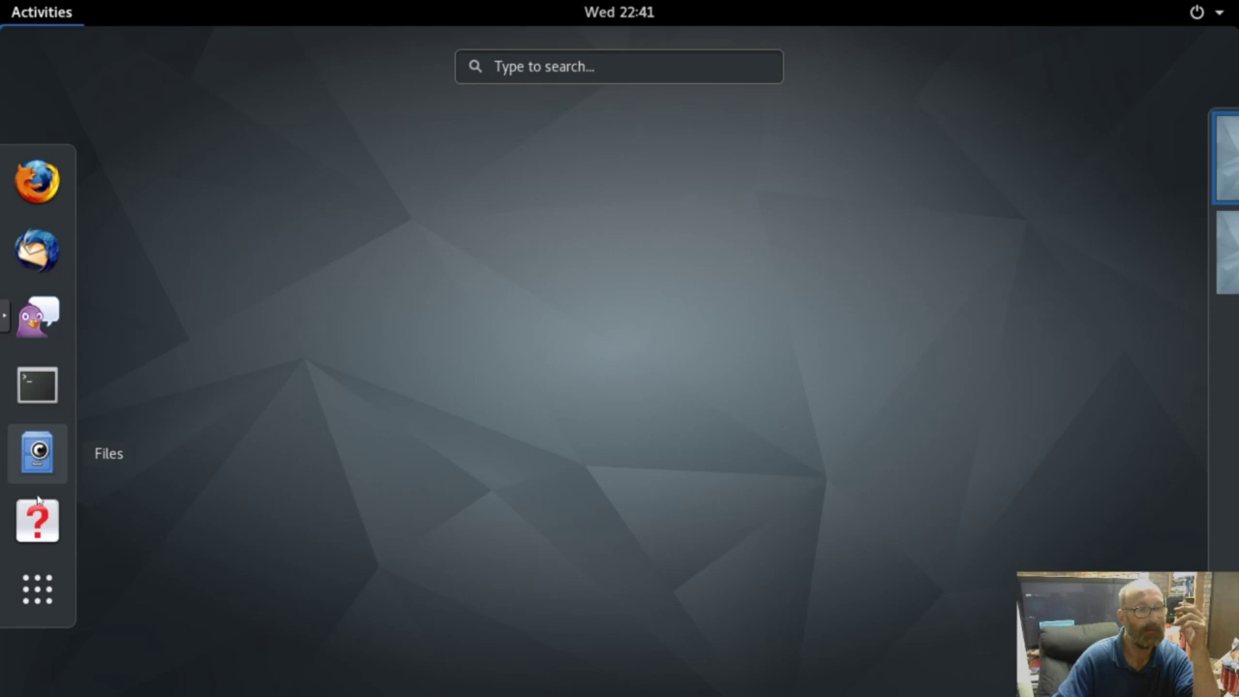
{"action": "left_click", "coordinate": [37, 587]}
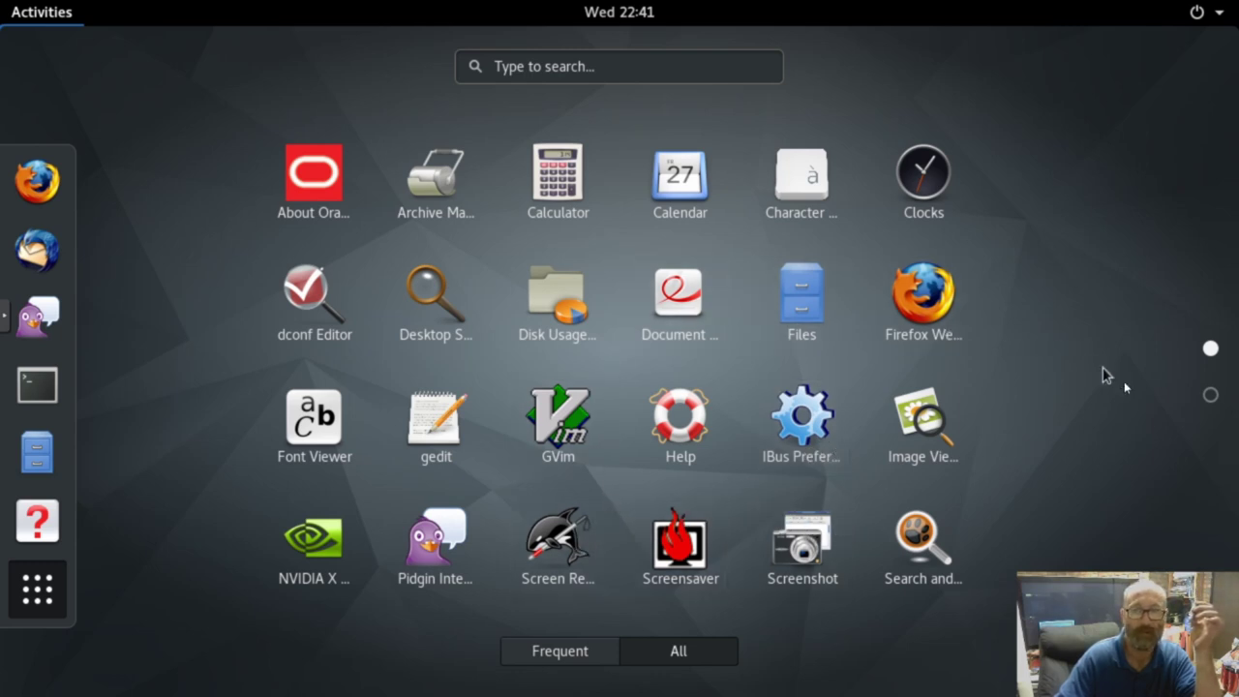
{"action": "left_click", "coordinate": [1210, 395]}
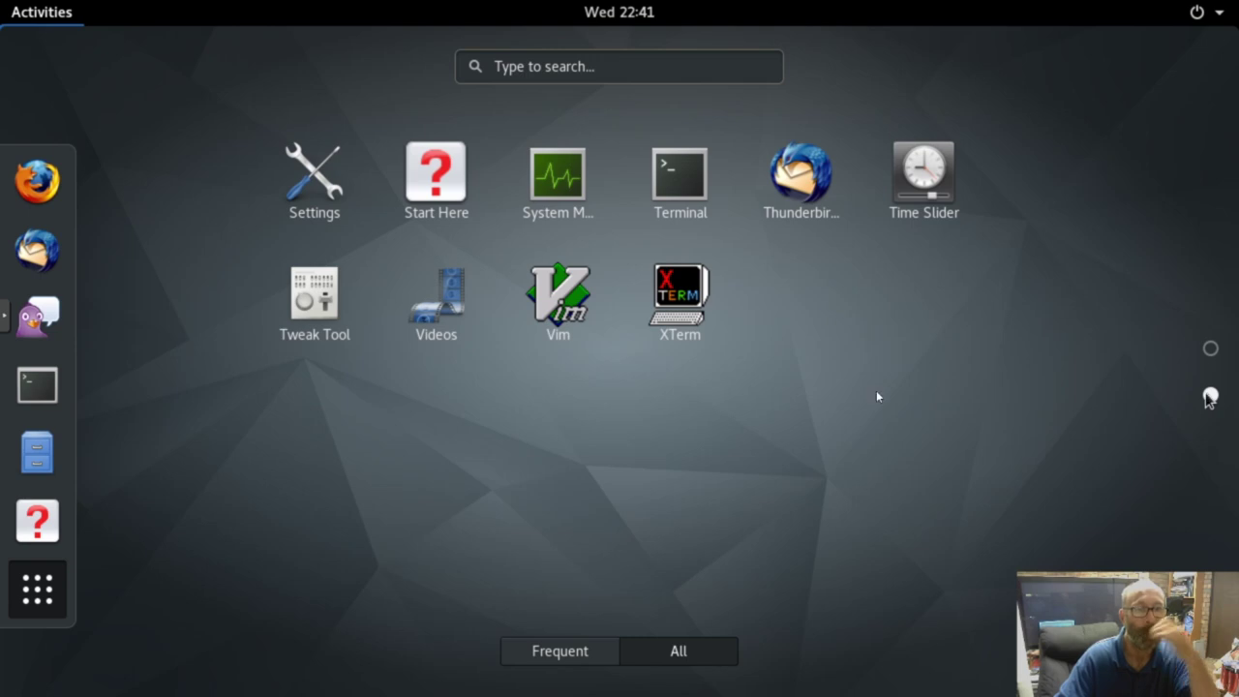
{"action": "left_click", "coordinate": [315, 301]}
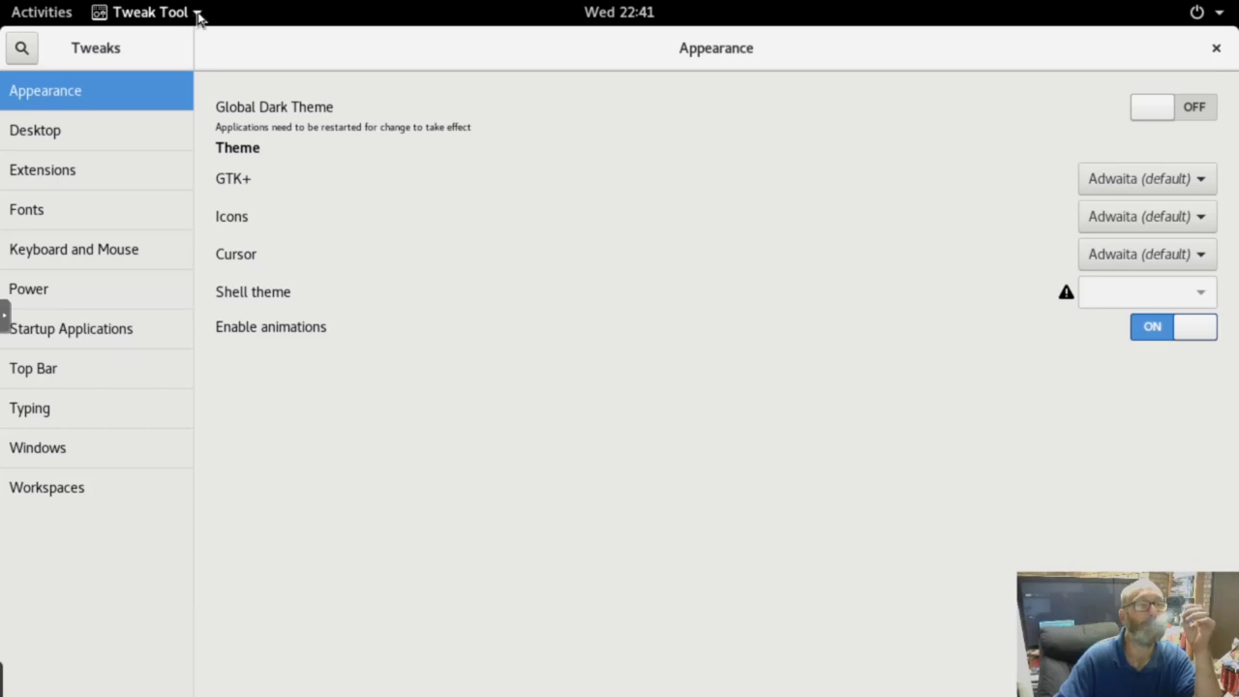
- Turn on Icons on Desktop in the Desktop tweaks and exclude Mounted Volumes
{"action": "left_click", "coordinate": [196, 15]}
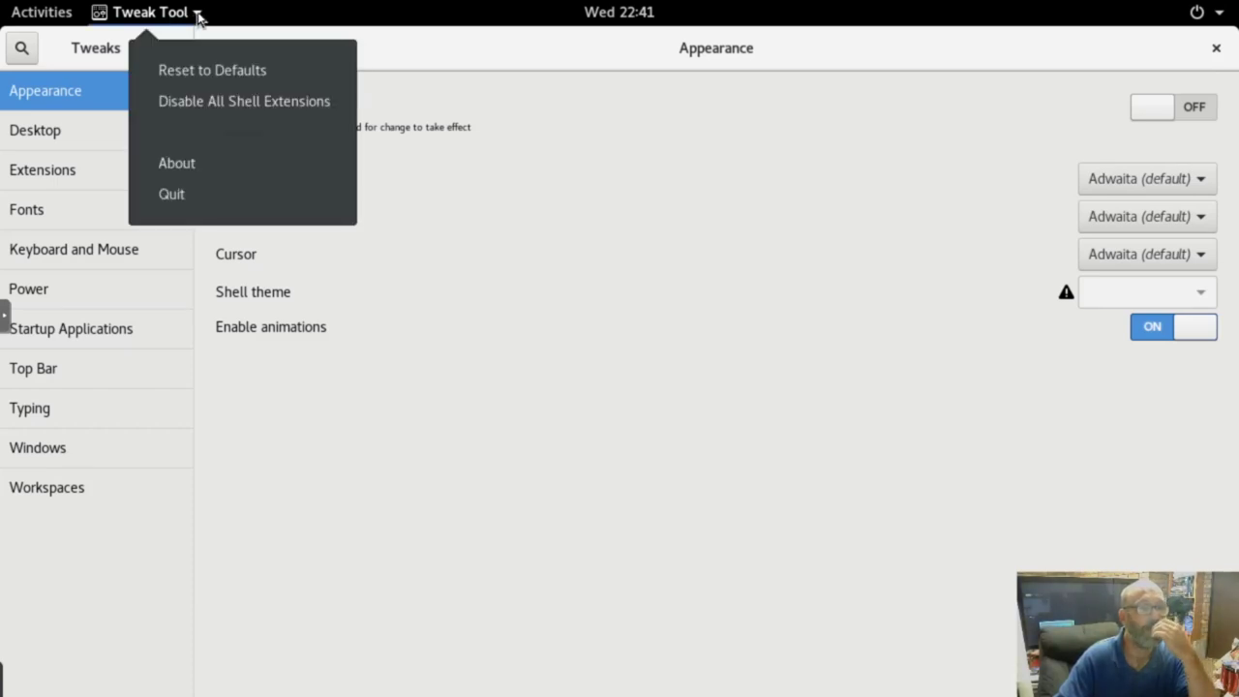
{"action": "left_click", "coordinate": [197, 16]}
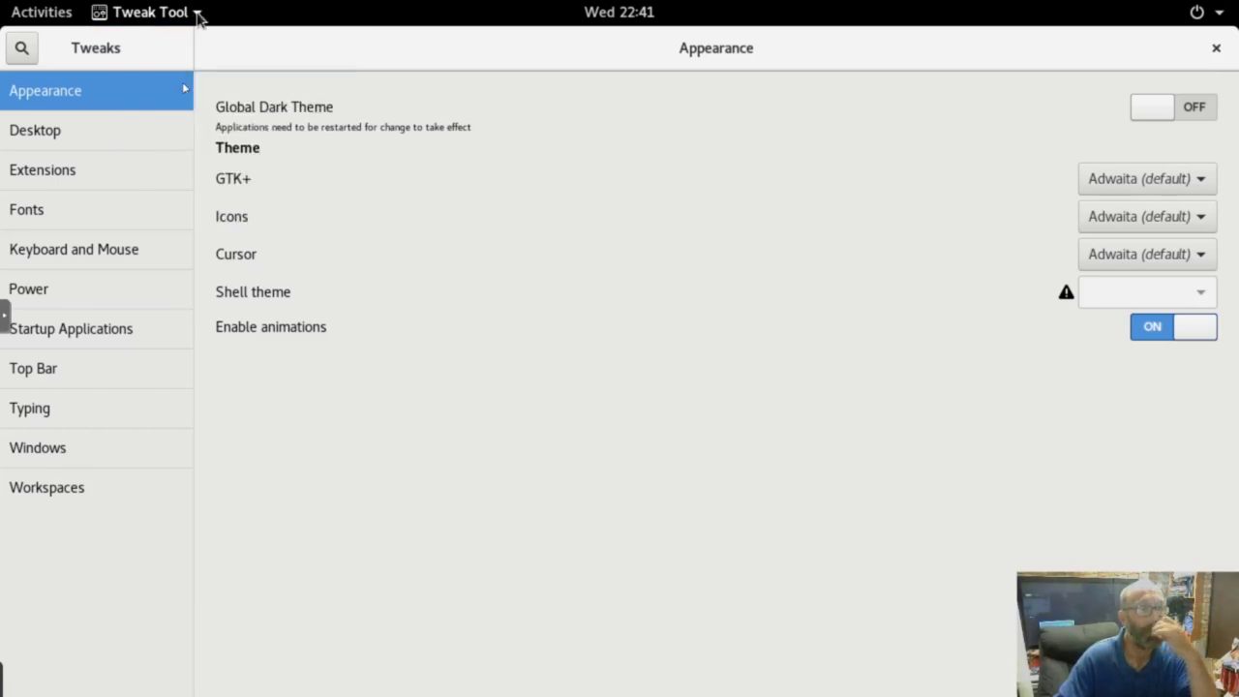
{"action": "left_click", "coordinate": [143, 142]}
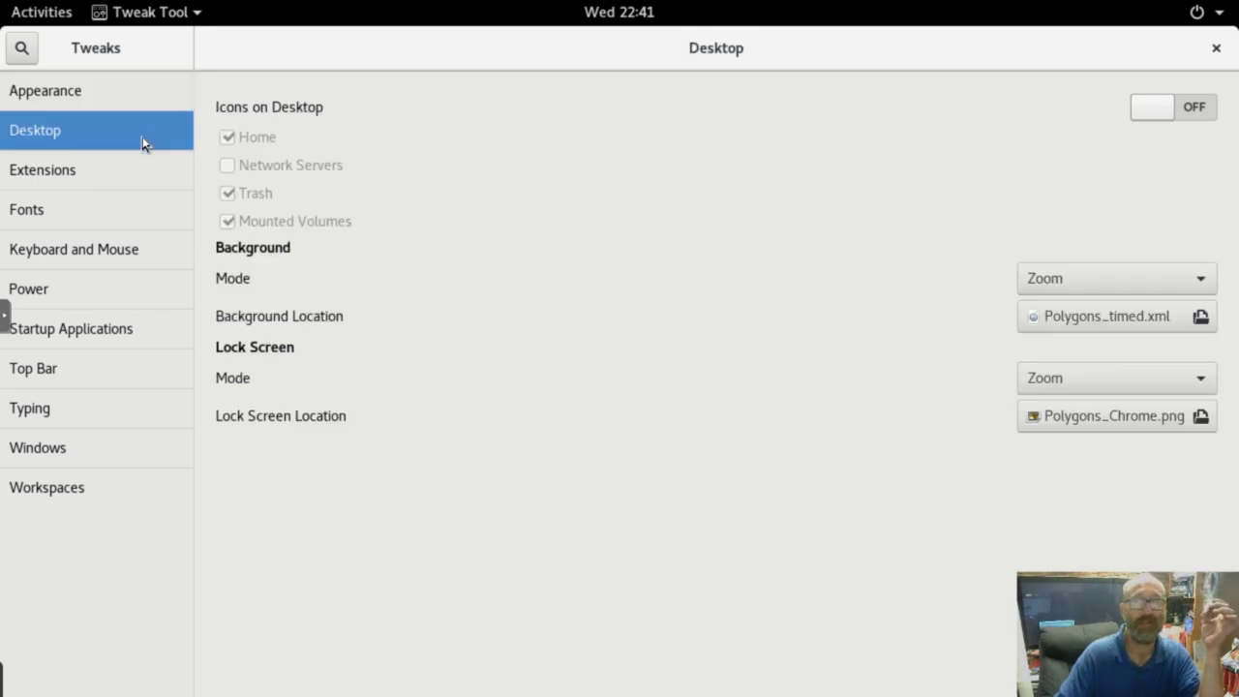
{"action": "left_click", "coordinate": [1199, 110]}
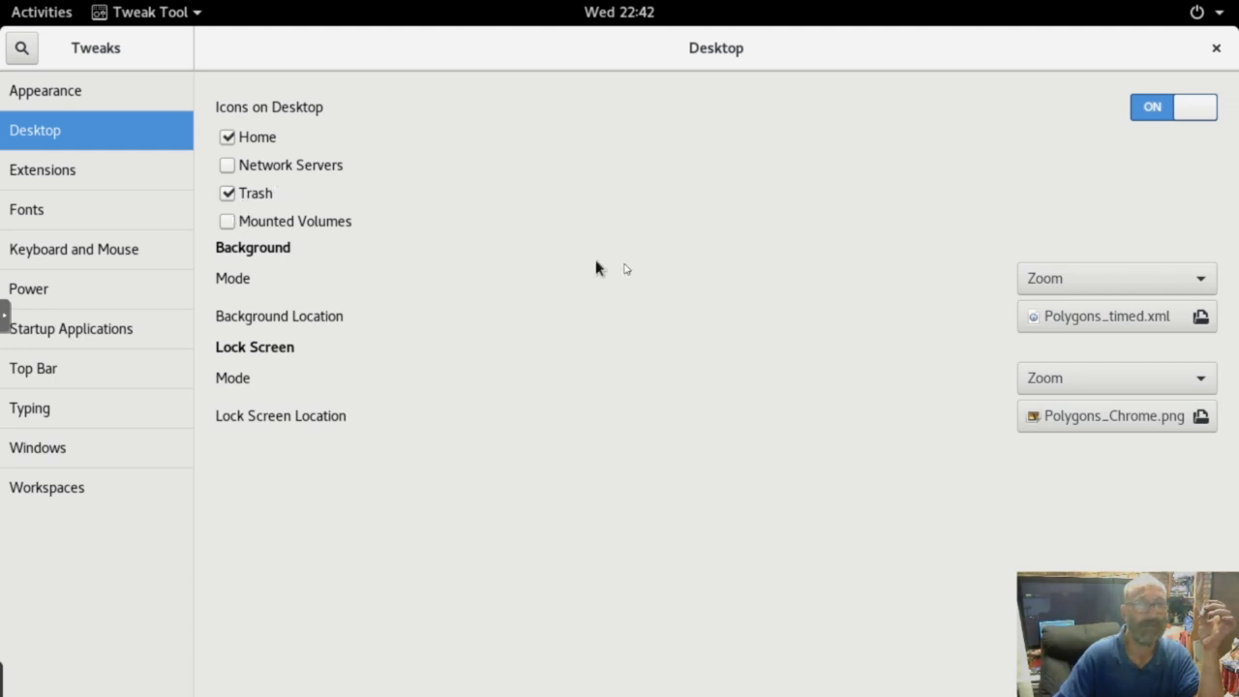
- Look through the Extensions, Fonts, Keyboard and Mouse, Power and Startup Applications tweaks, and enable Show seconds for the top bar clock
{"action": "left_click", "coordinate": [74, 171]}
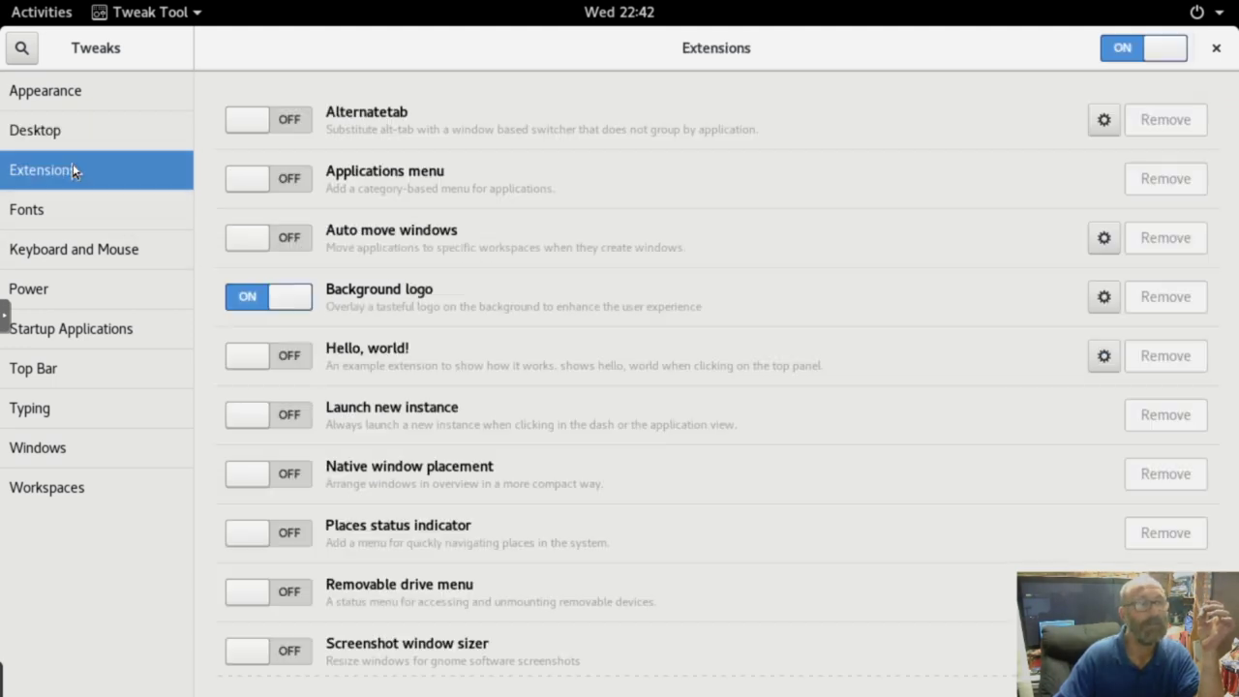
{"action": "left_click", "coordinate": [71, 207]}
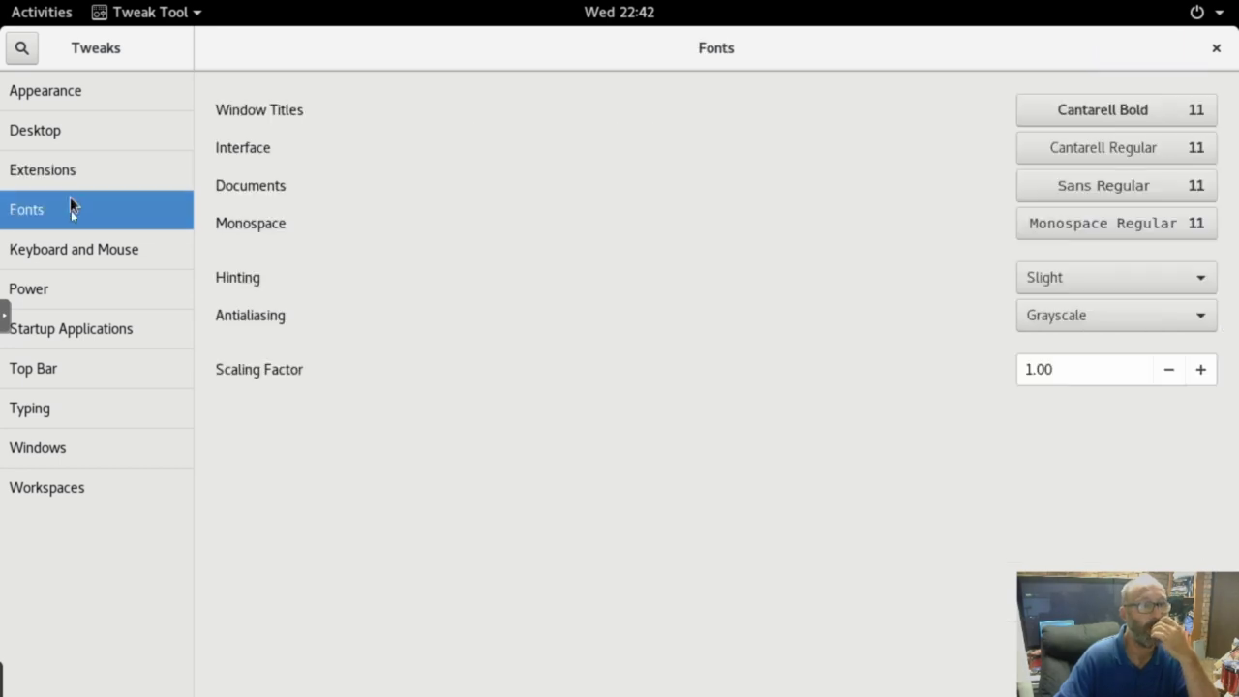
{"action": "left_click", "coordinate": [74, 247]}
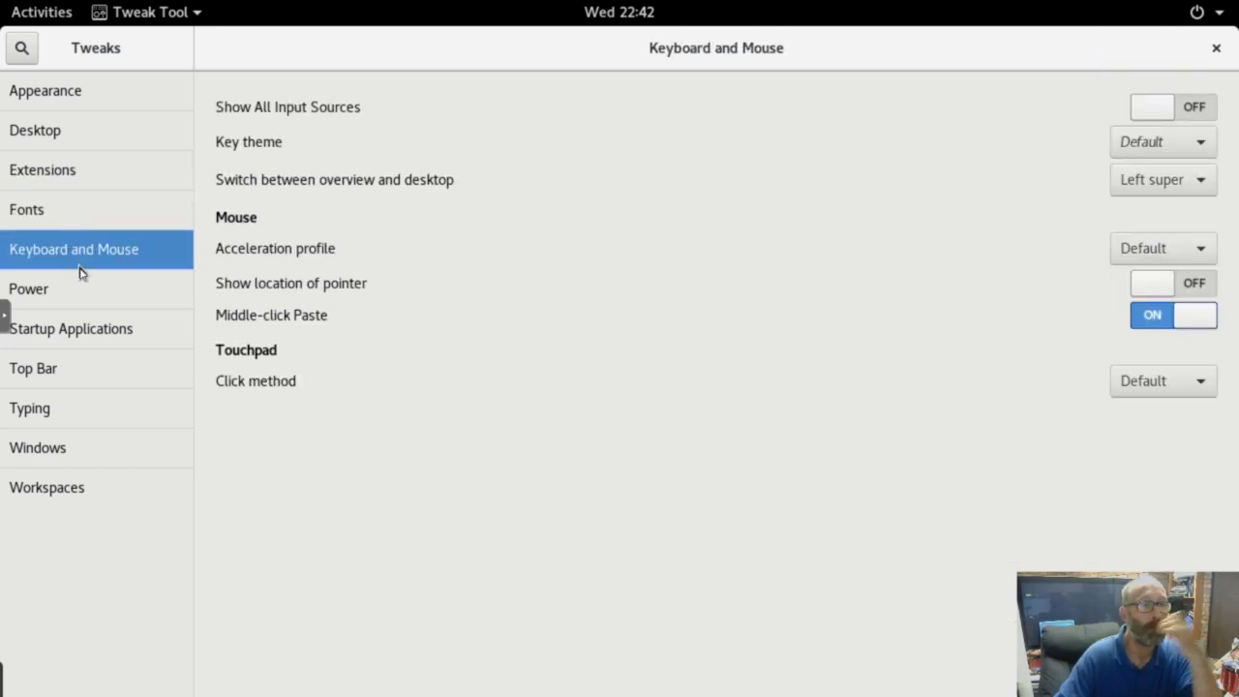
{"action": "left_click", "coordinate": [80, 302]}
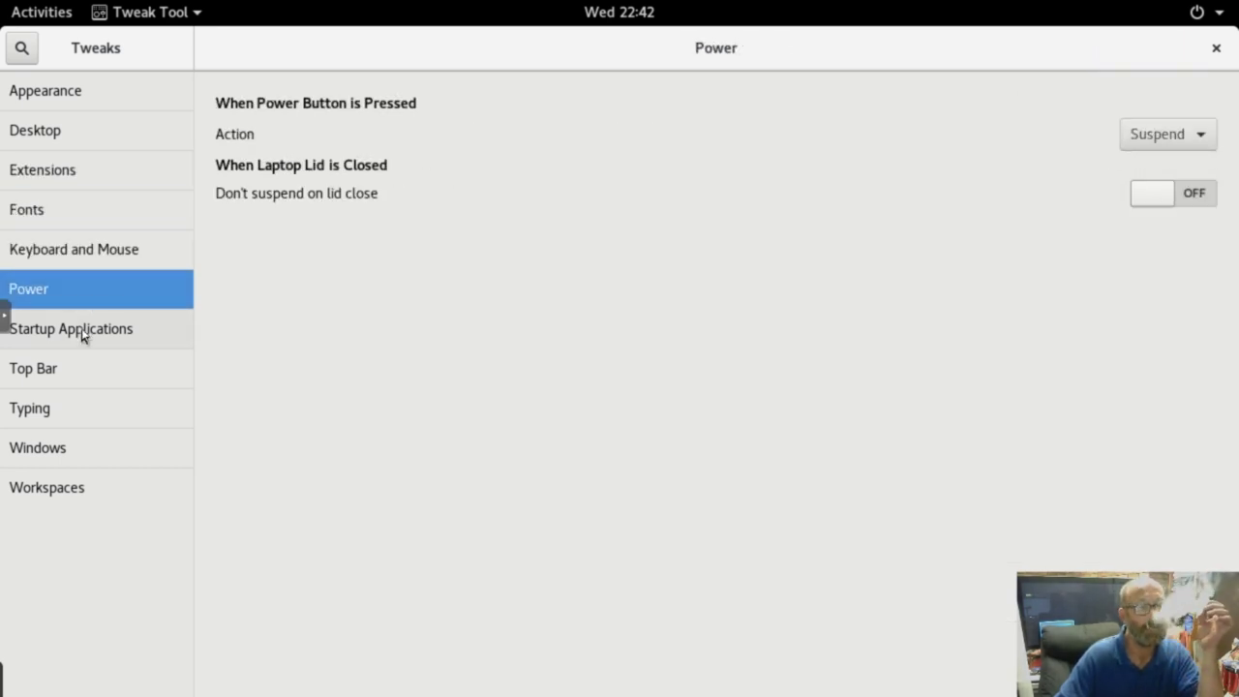
{"action": "left_click", "coordinate": [81, 329]}
{"action": "left_click", "coordinate": [82, 374]}
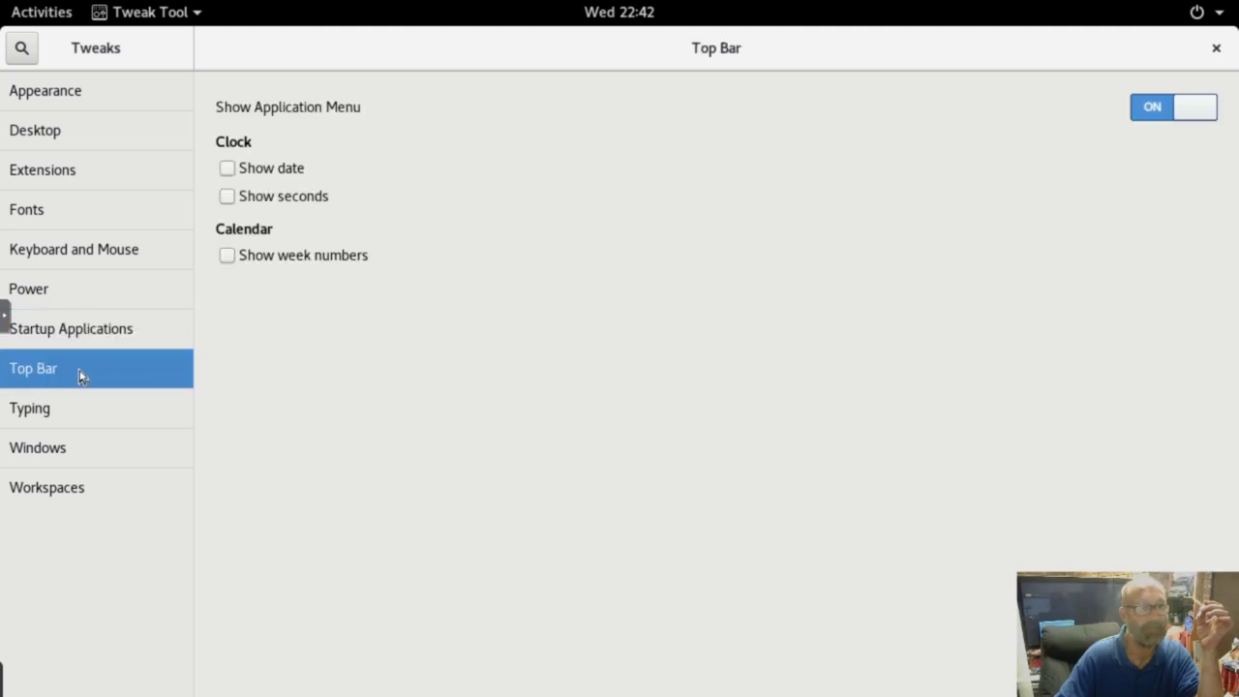
{"action": "left_click", "coordinate": [228, 198]}
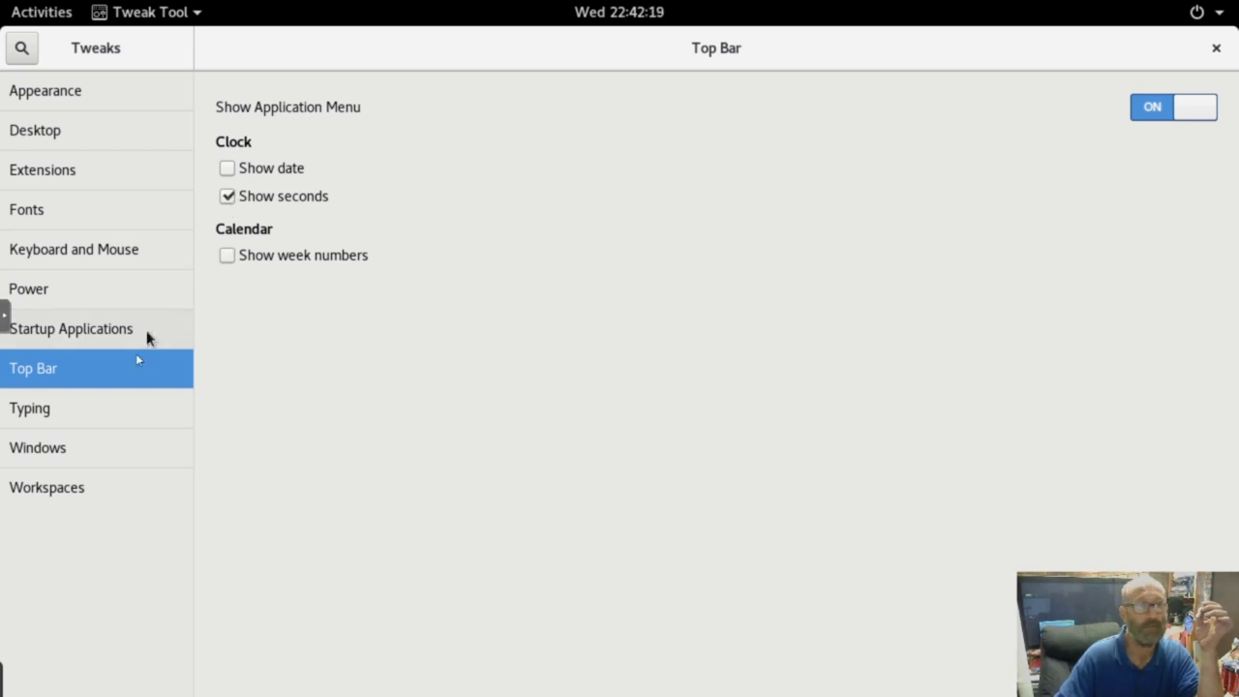
- Look over the Windows tweaks, set Workspace Creation to Static and reduce the number of workspaces
{"action": "left_click", "coordinate": [78, 447]}
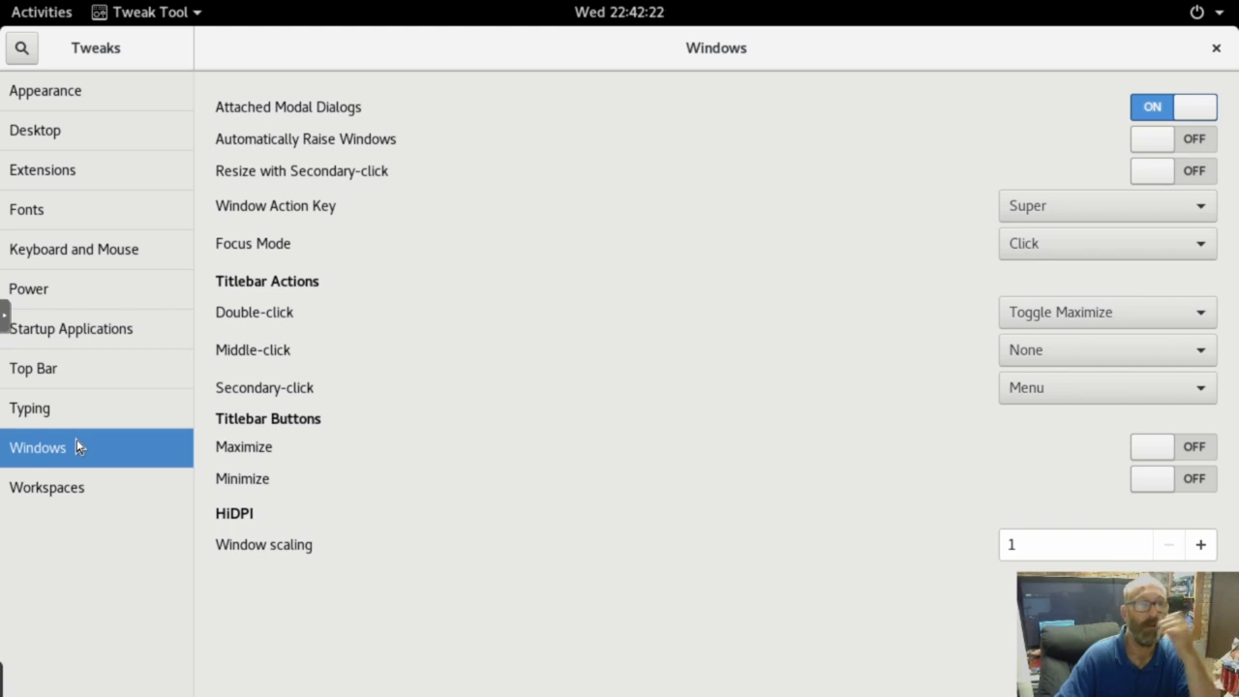
{"action": "left_click", "coordinate": [66, 489]}
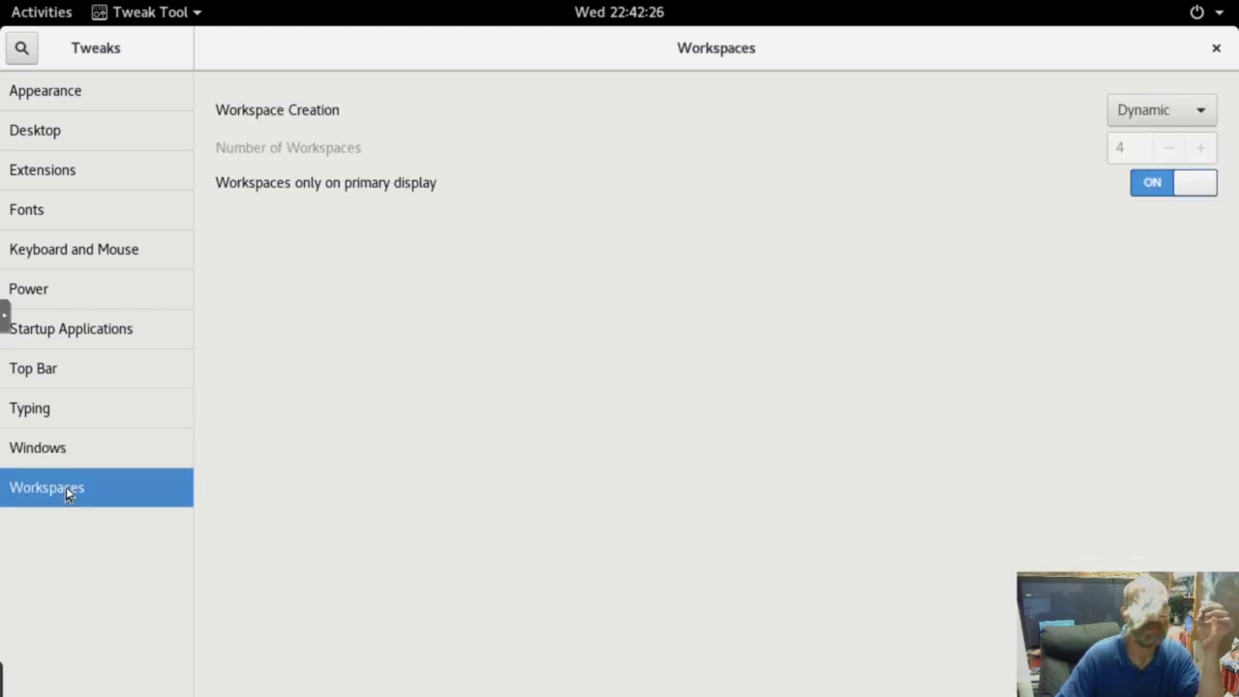
{"action": "left_click", "coordinate": [1172, 112]}
{"action": "left_click", "coordinate": [1174, 111]}
{"action": "left_click", "coordinate": [1173, 112]}
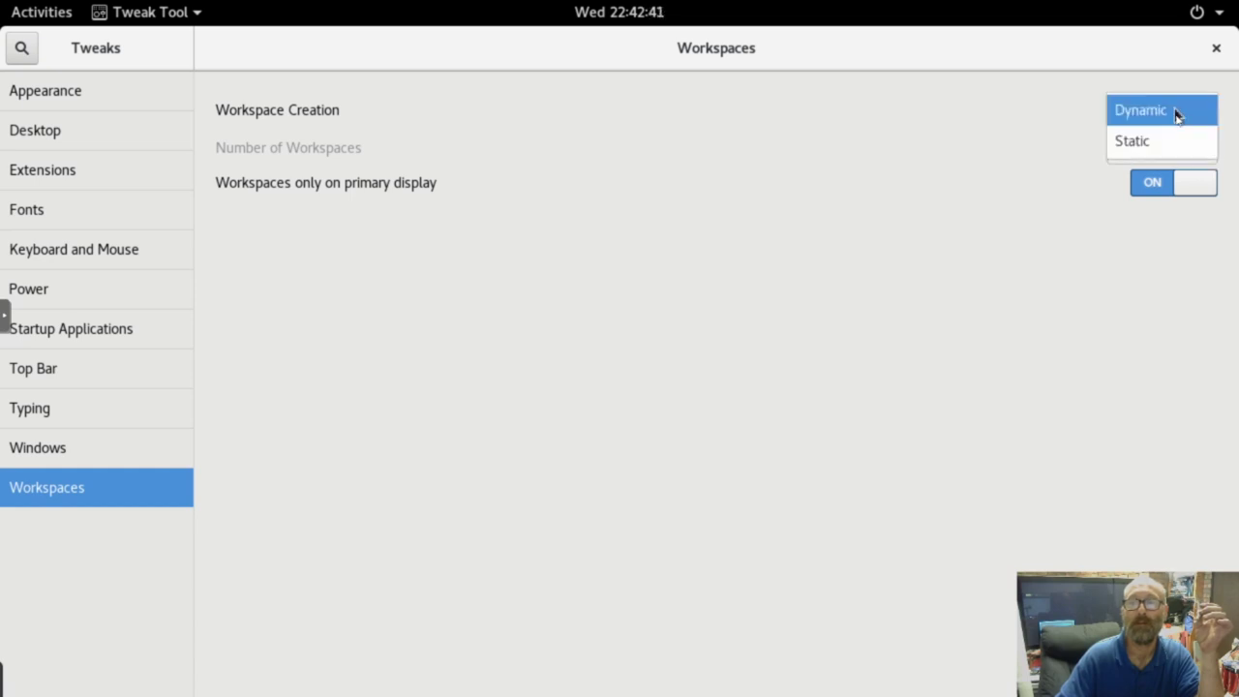
{"action": "left_click", "coordinate": [1176, 136]}
{"action": "left_click", "coordinate": [1171, 148]}
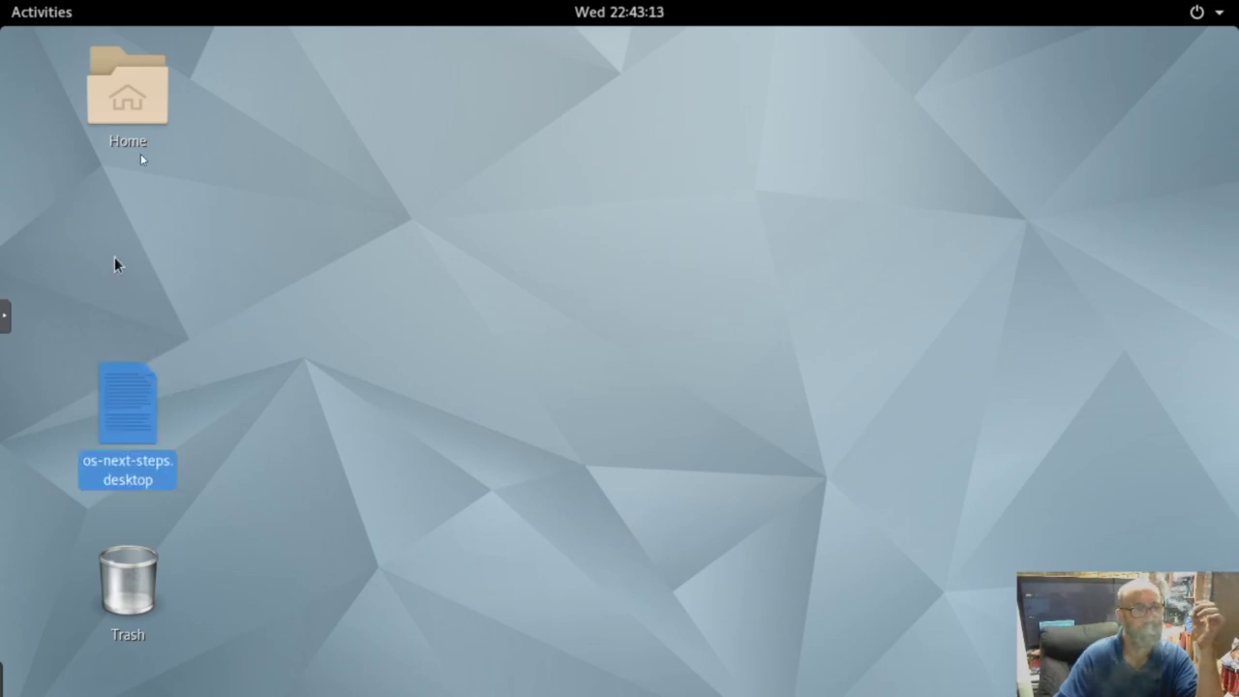
- Examine the options offered in the context menu of the empty desktop background
{"action": "right_click", "coordinate": [271, 199]}
{"action": "key", "text": "Escape"}
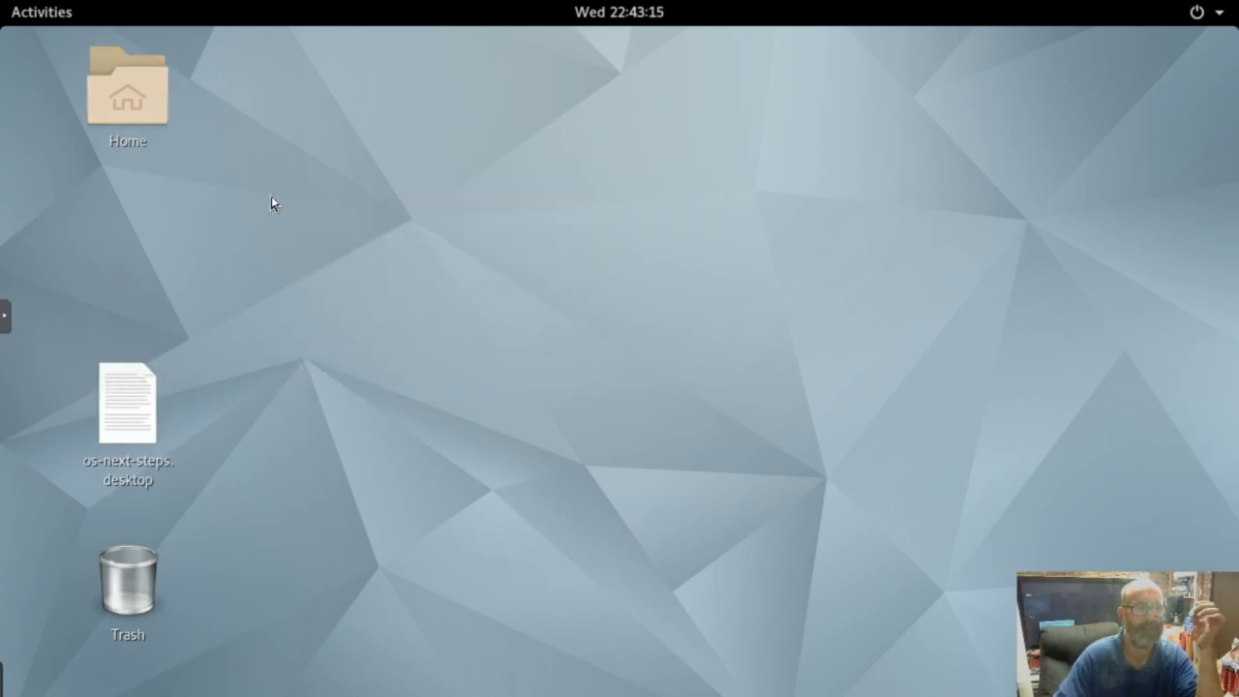
{"action": "right_click", "coordinate": [271, 198]}
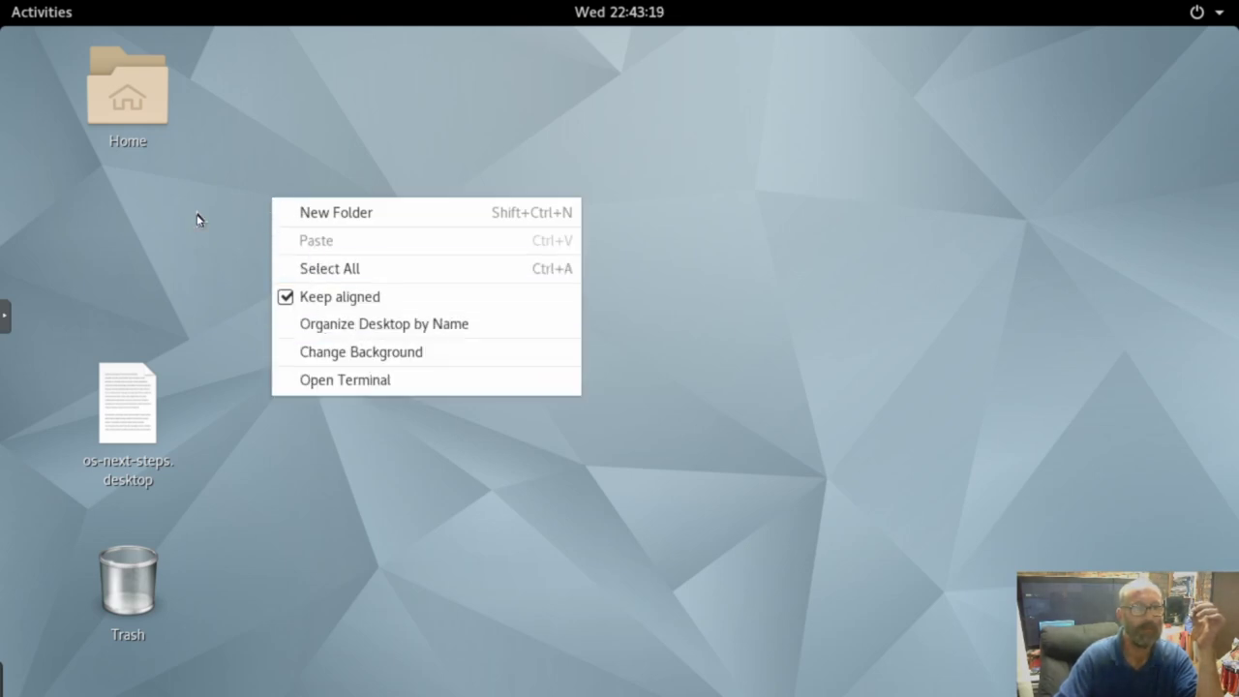
{"action": "left_click", "coordinate": [11, 33]}
- Search the installed applications in the applications overview for "pac"
{"action": "left_click", "coordinate": [39, 11]}
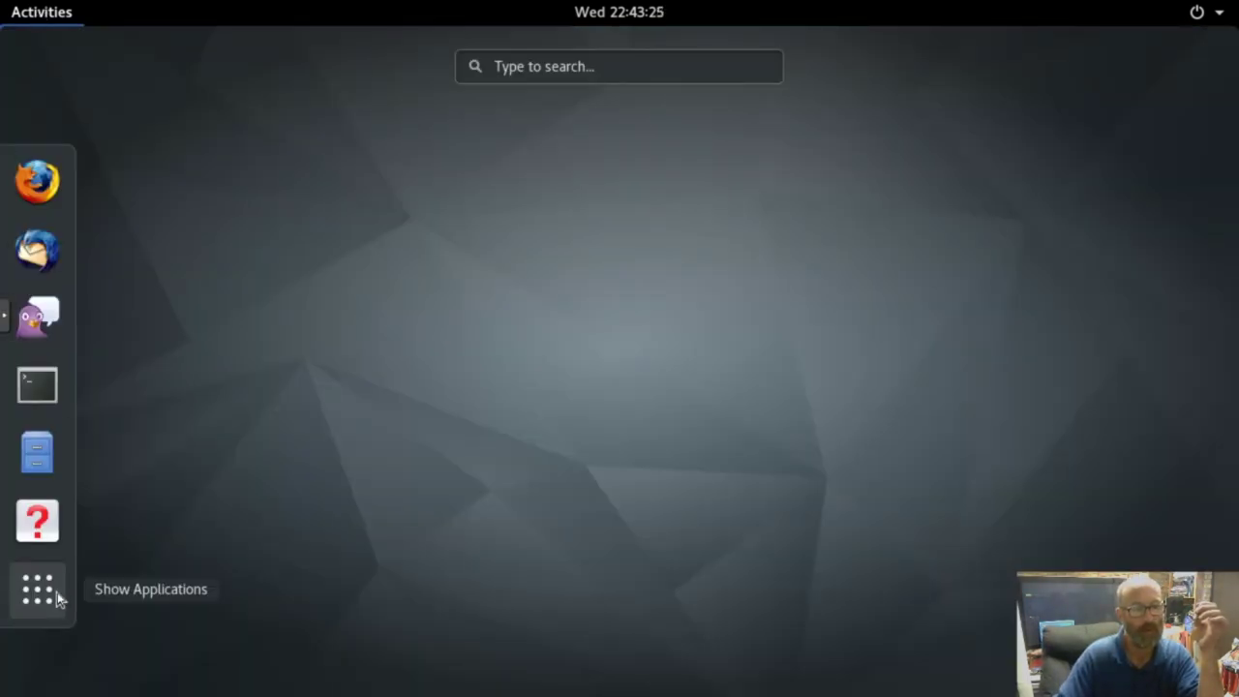
{"action": "left_click", "coordinate": [39, 591]}
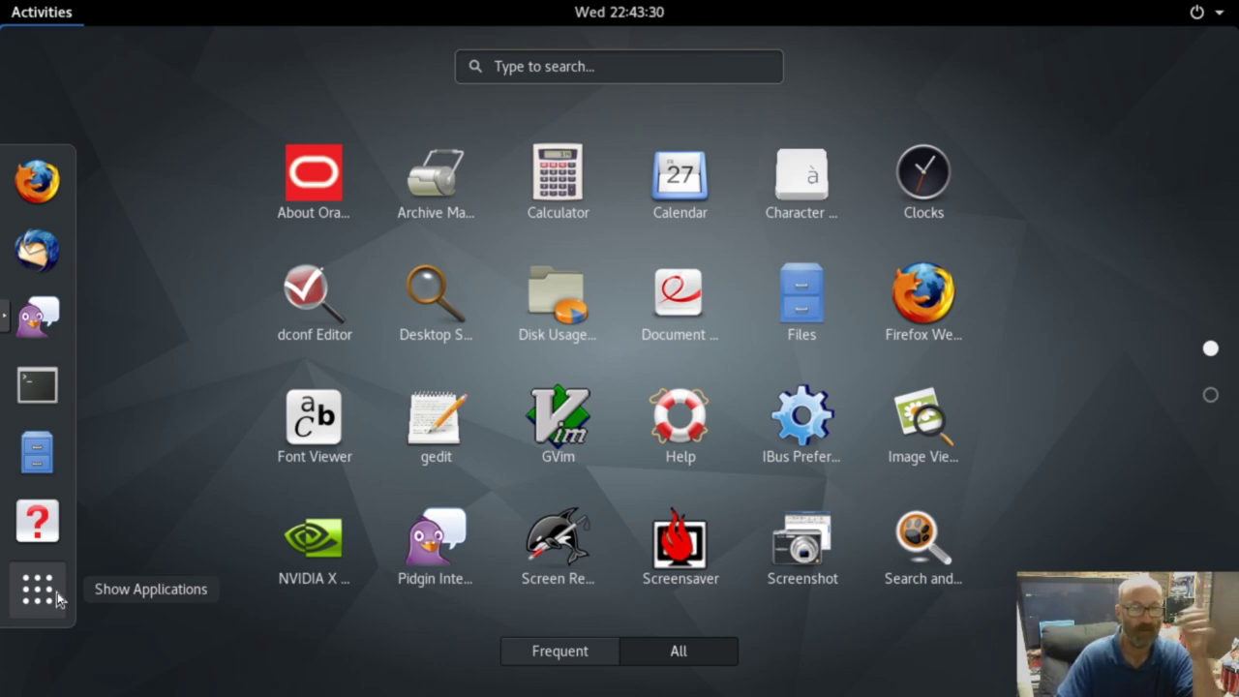
{"action": "left_click", "coordinate": [620, 68]}
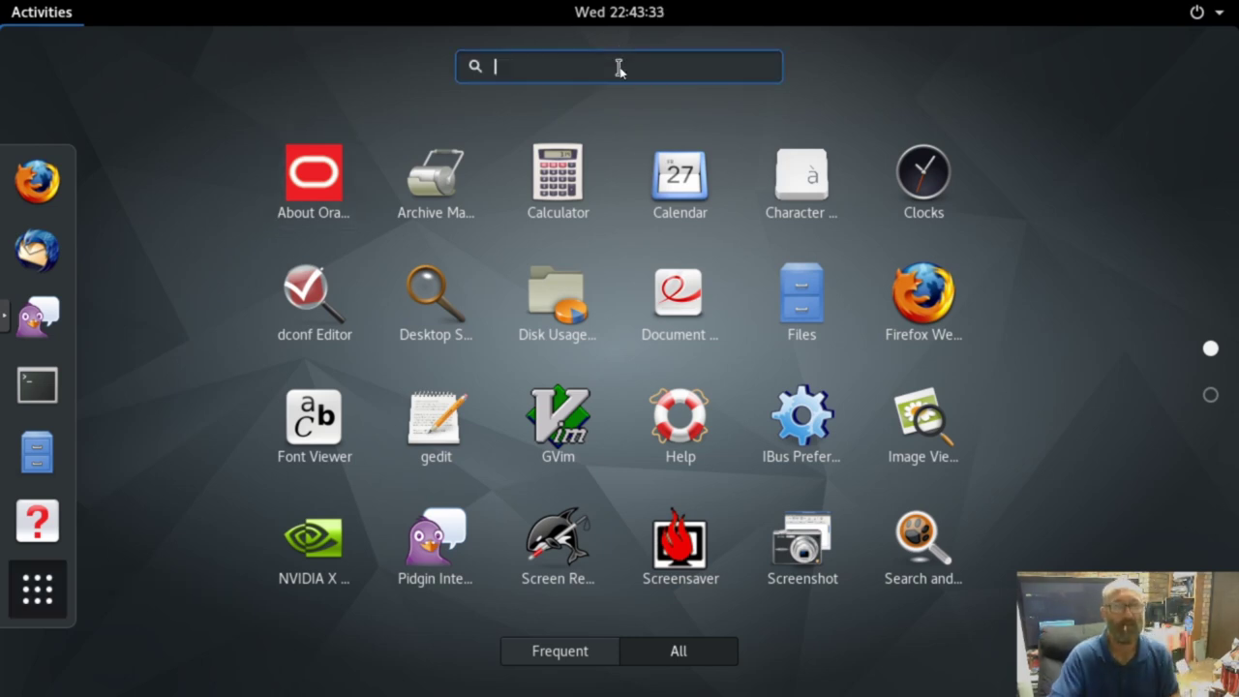
{"action": "type", "text": "pa"}
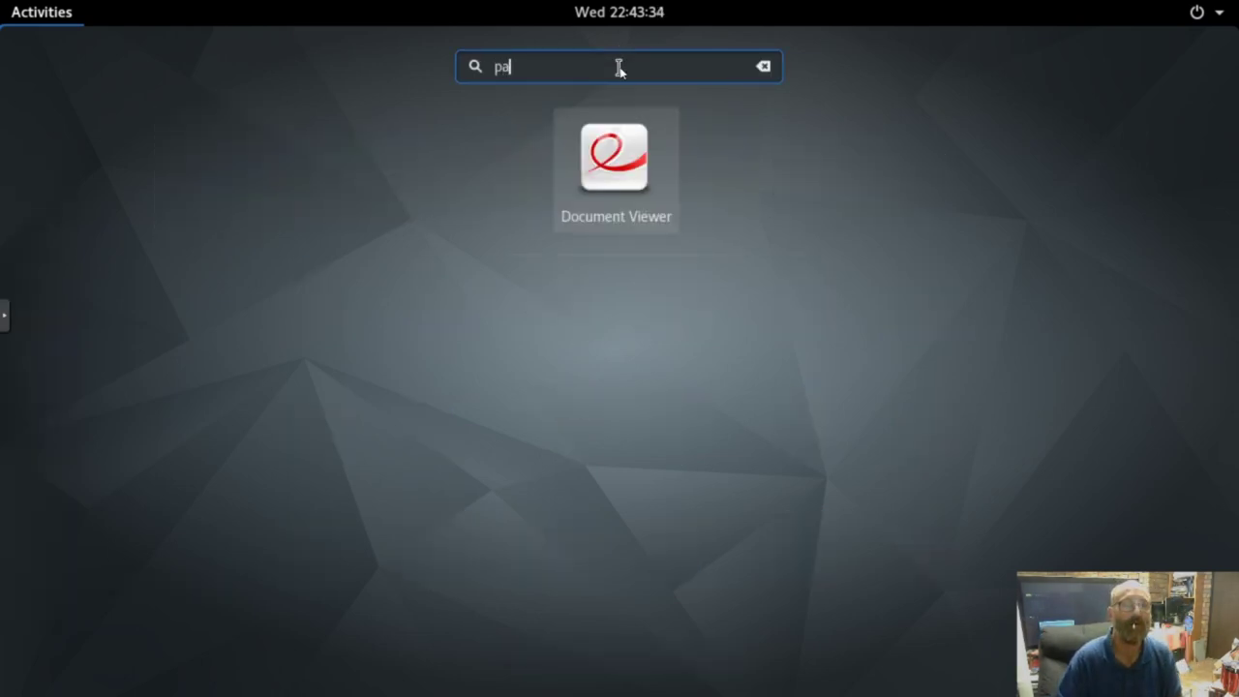
{"action": "key", "text": "BackSpace"}
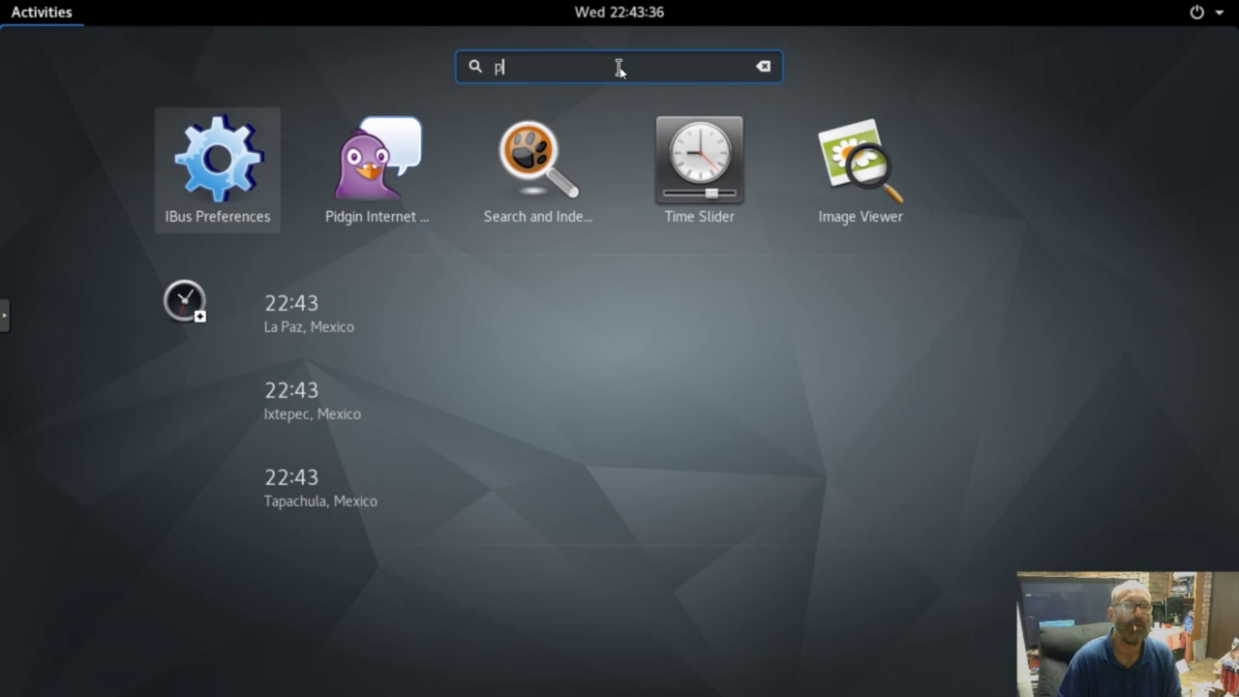
{"action": "type", "text": "ack"}
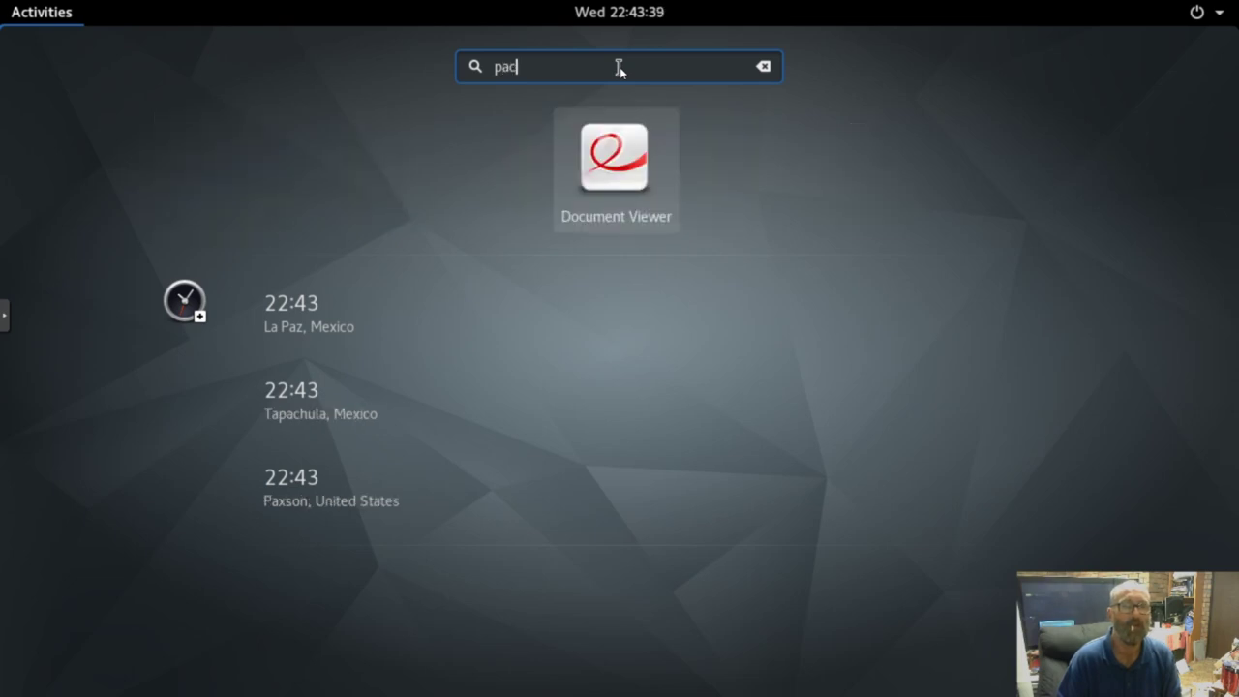
{"action": "key", "text": "BackSpace"}
{"action": "key", "text": "BackSpace"}
{"action": "key", "text": "BackSpace"}
{"action": "key", "text": "BackSpace"}
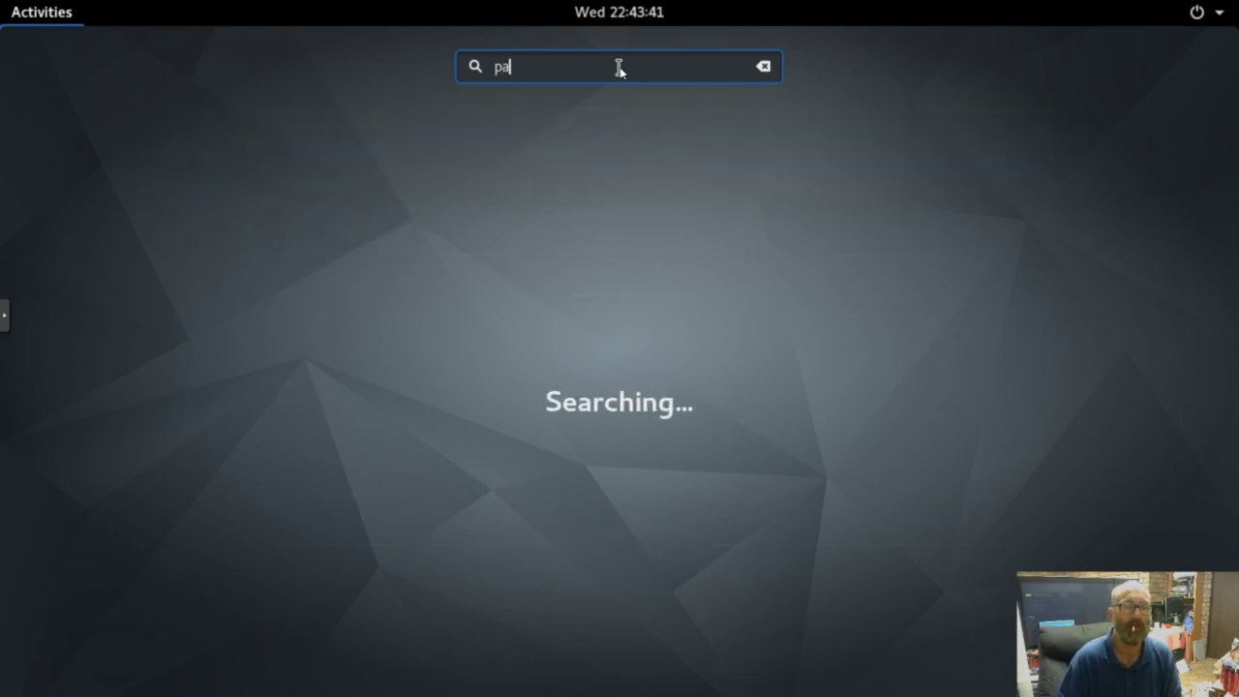
- Search the installed applications for "app" and clear the search term
{"action": "type", "text": "sav"}
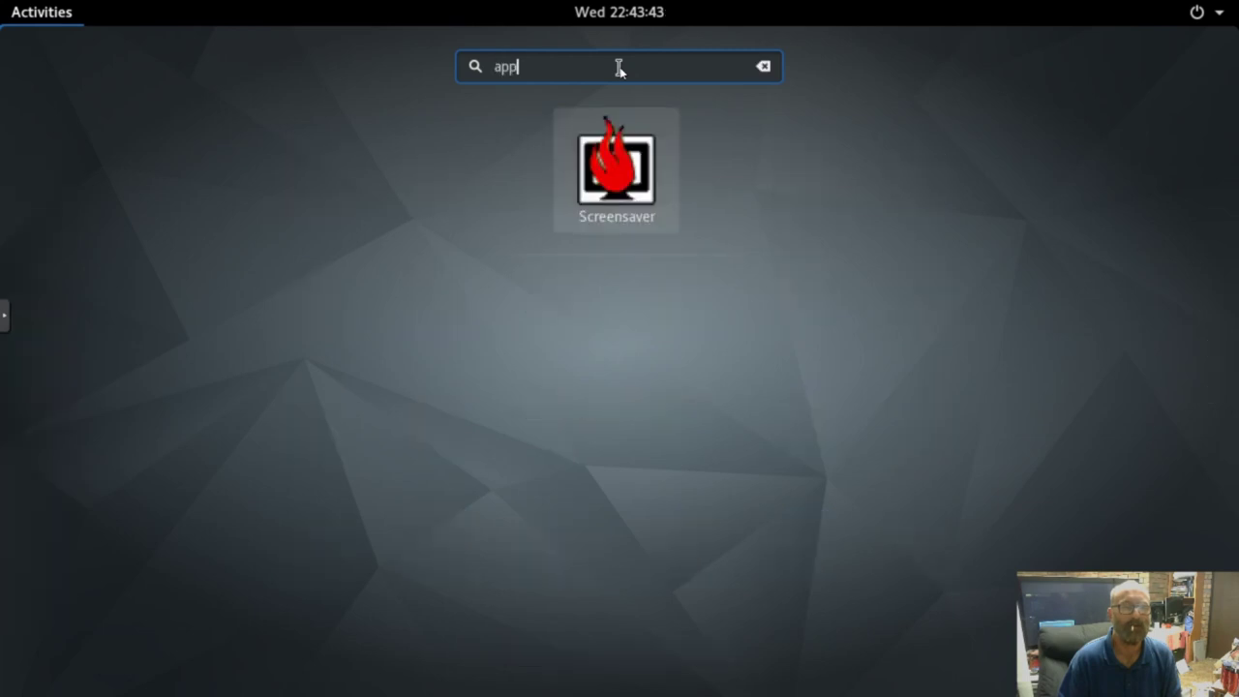
{"action": "key", "text": "BackSpace"}
{"action": "key", "text": "BackSpace"}
{"action": "key", "text": "BackSpace"}
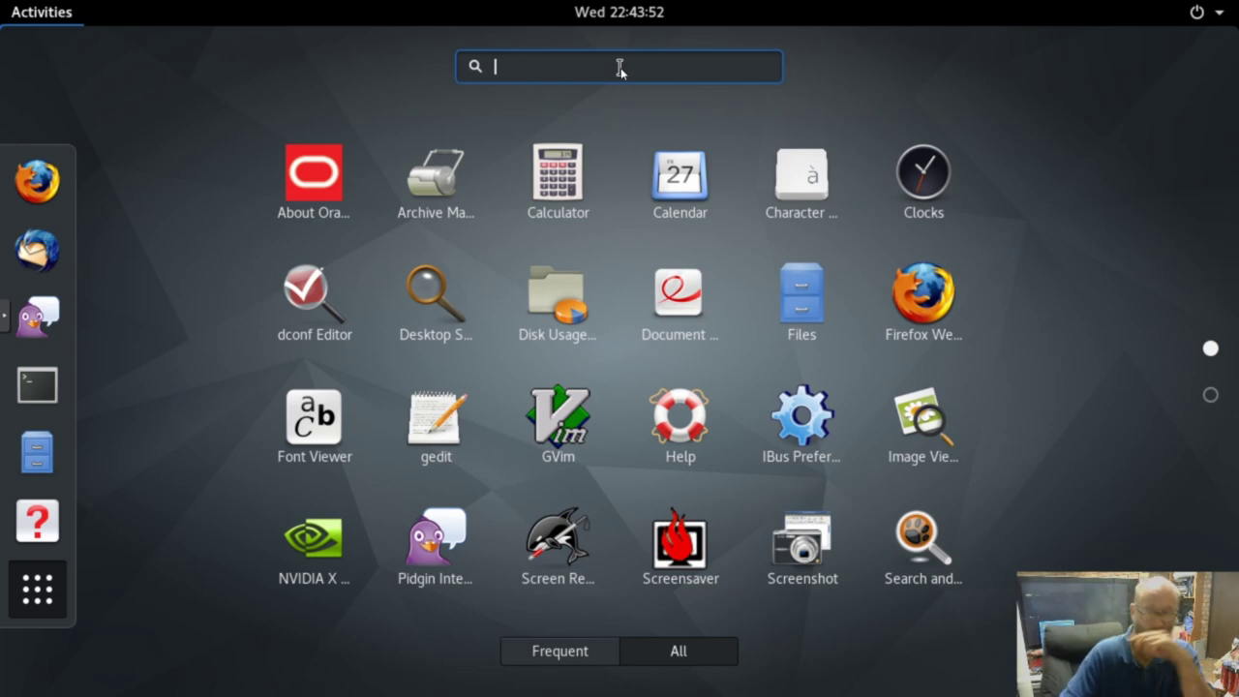
- Launch Firefox Web Browser and decline making it the default browser for now
{"action": "left_click", "coordinate": [930, 333]}
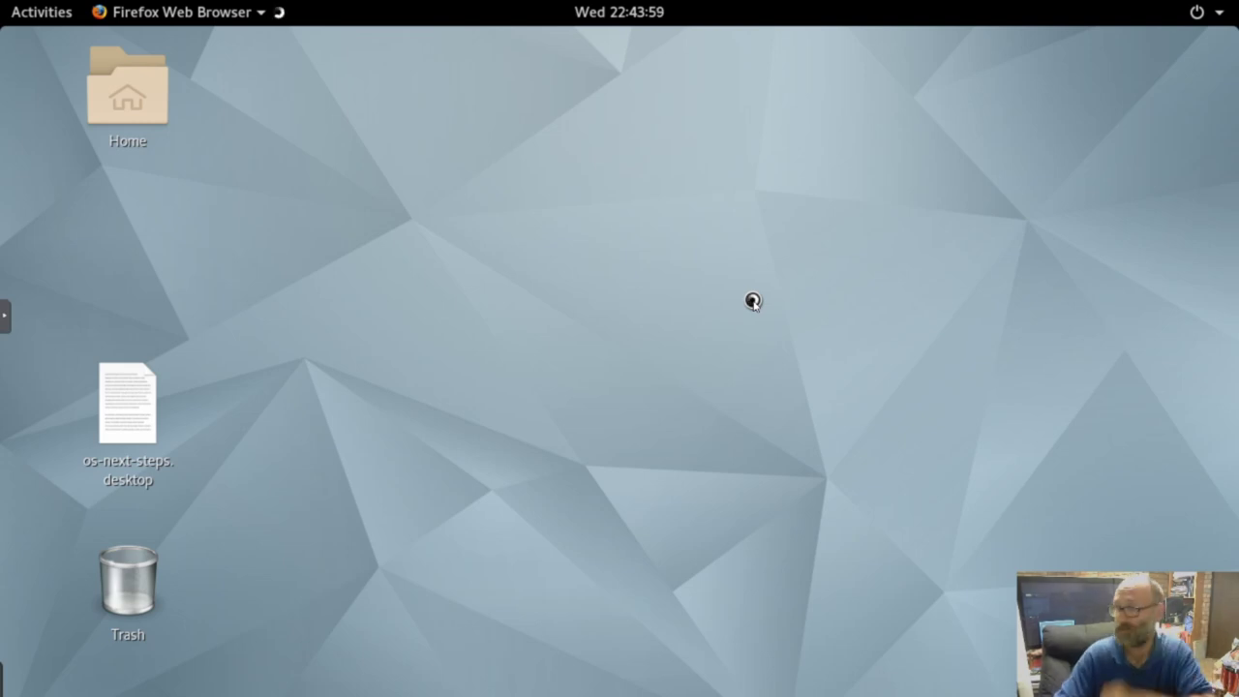
{"action": "right_click", "coordinate": [287, 249]}
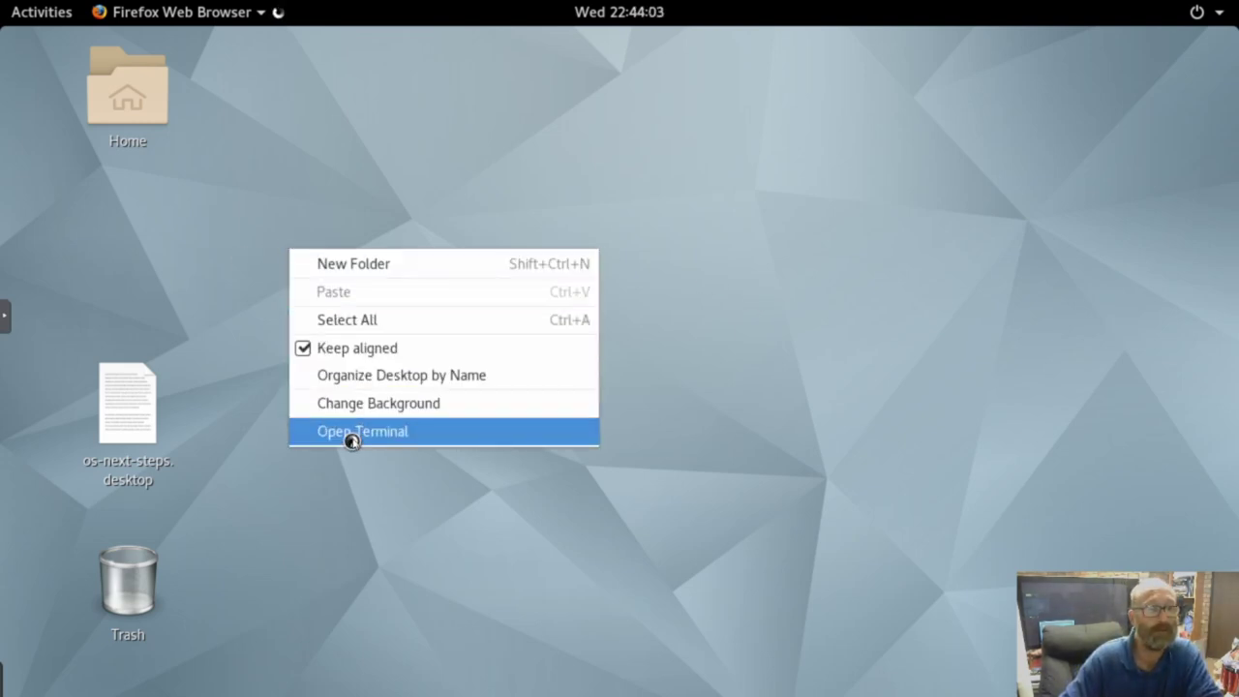
{"action": "left_click", "coordinate": [715, 368]}
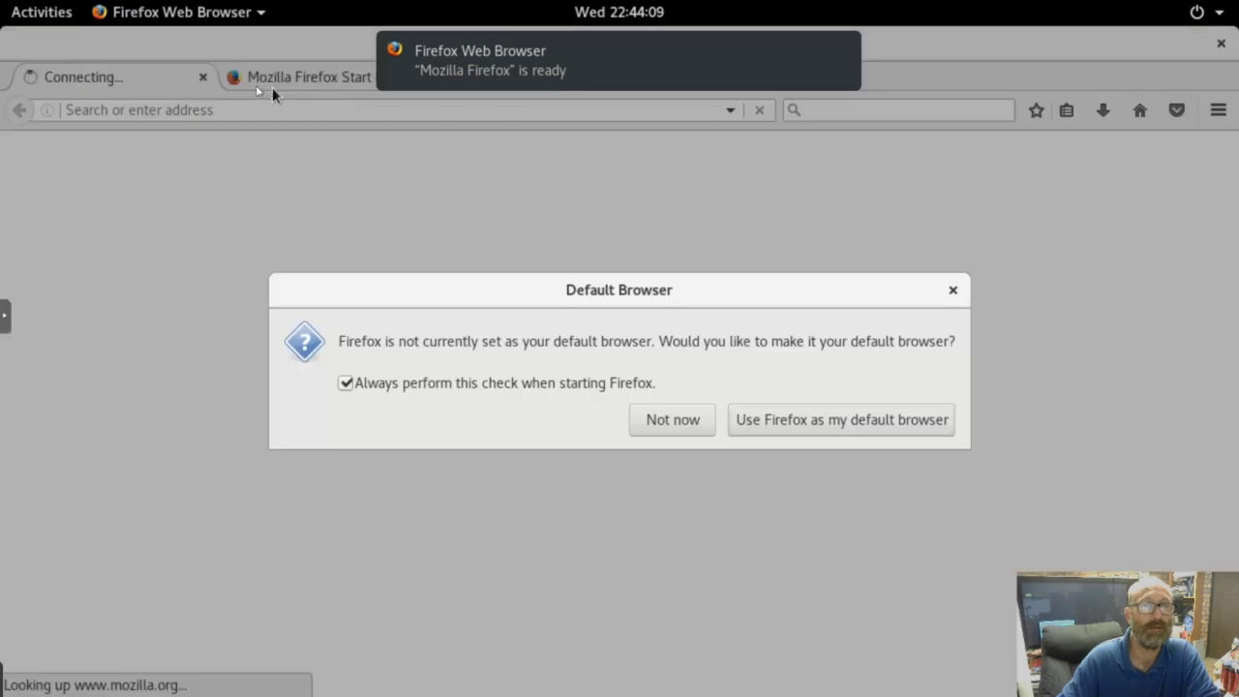
{"action": "left_click", "coordinate": [678, 420]}
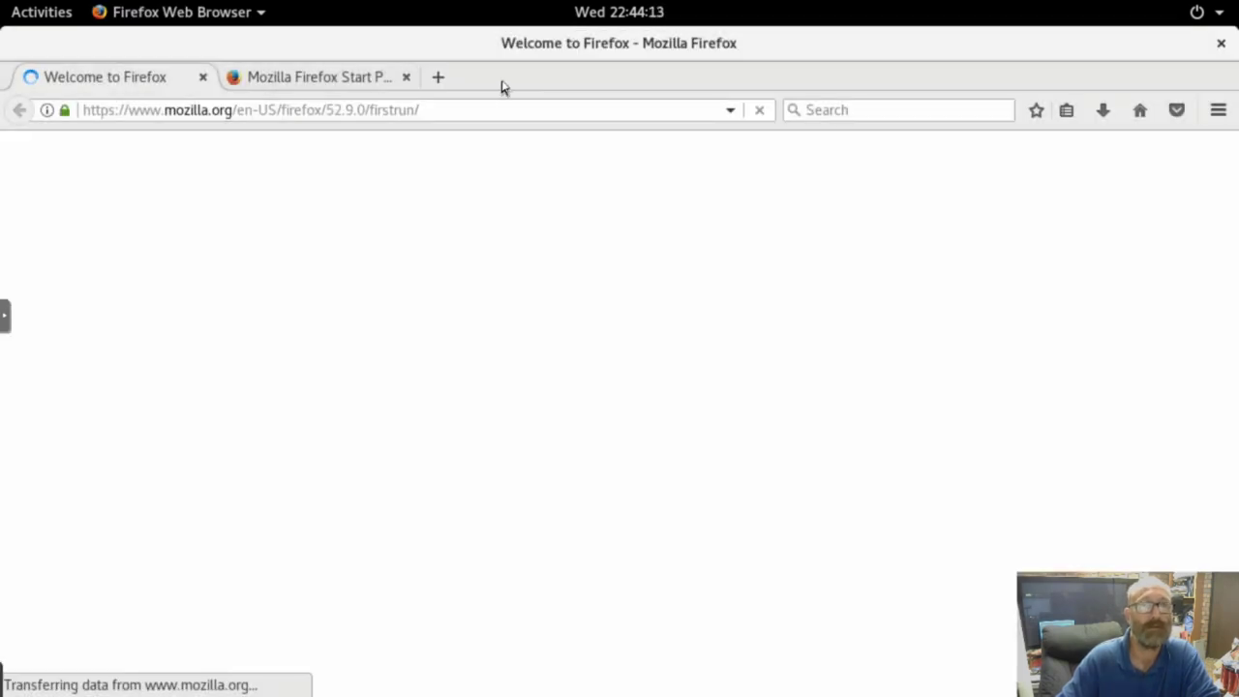
- Show the Firefox menu bar and check the version information in About Firefox
{"action": "right_click", "coordinate": [502, 87]}
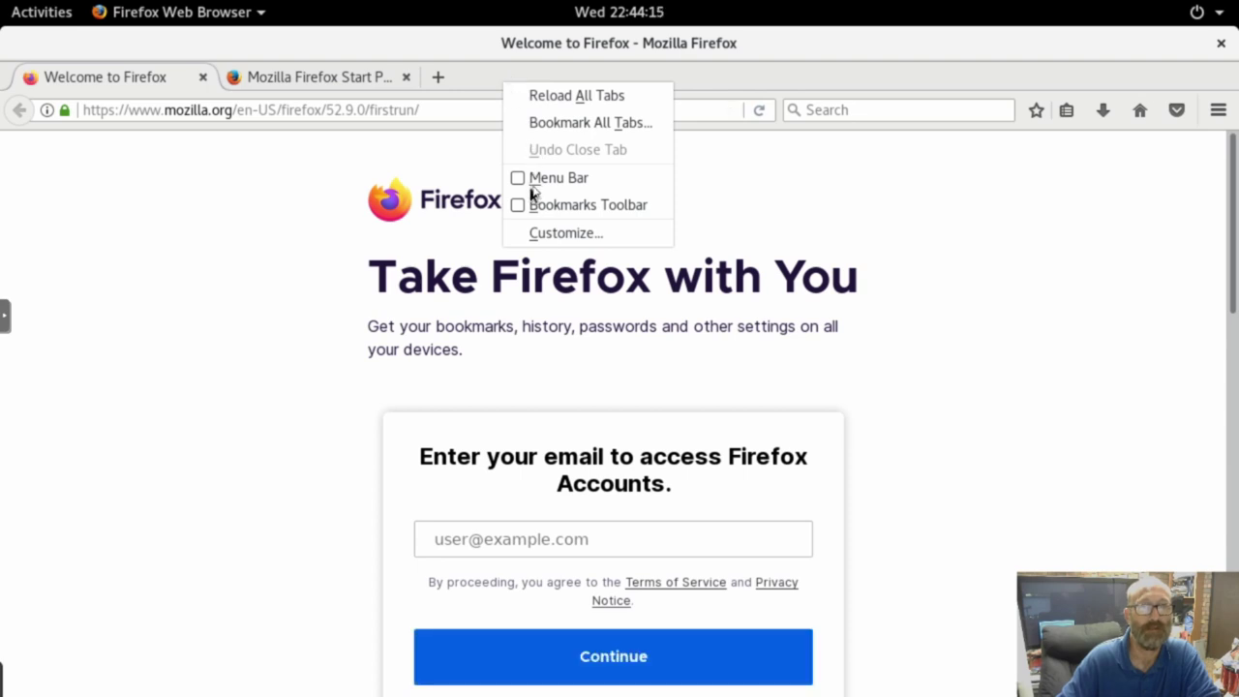
{"action": "left_click", "coordinate": [535, 180]}
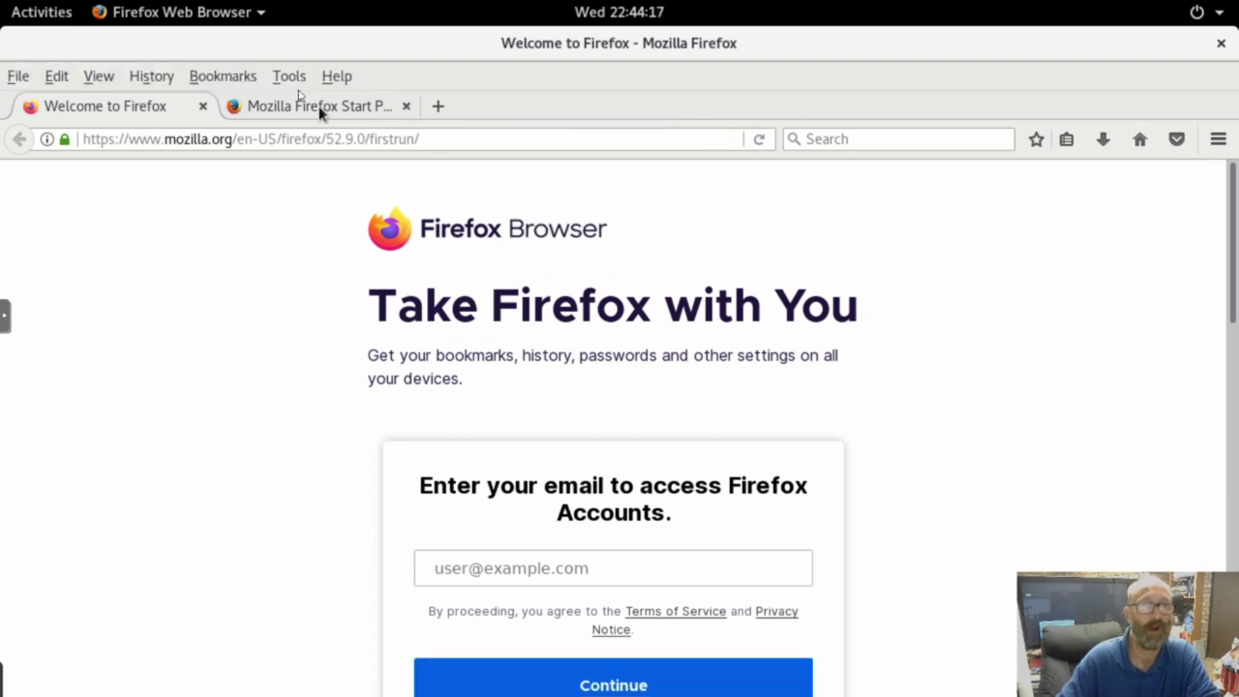
{"action": "left_click", "coordinate": [334, 78]}
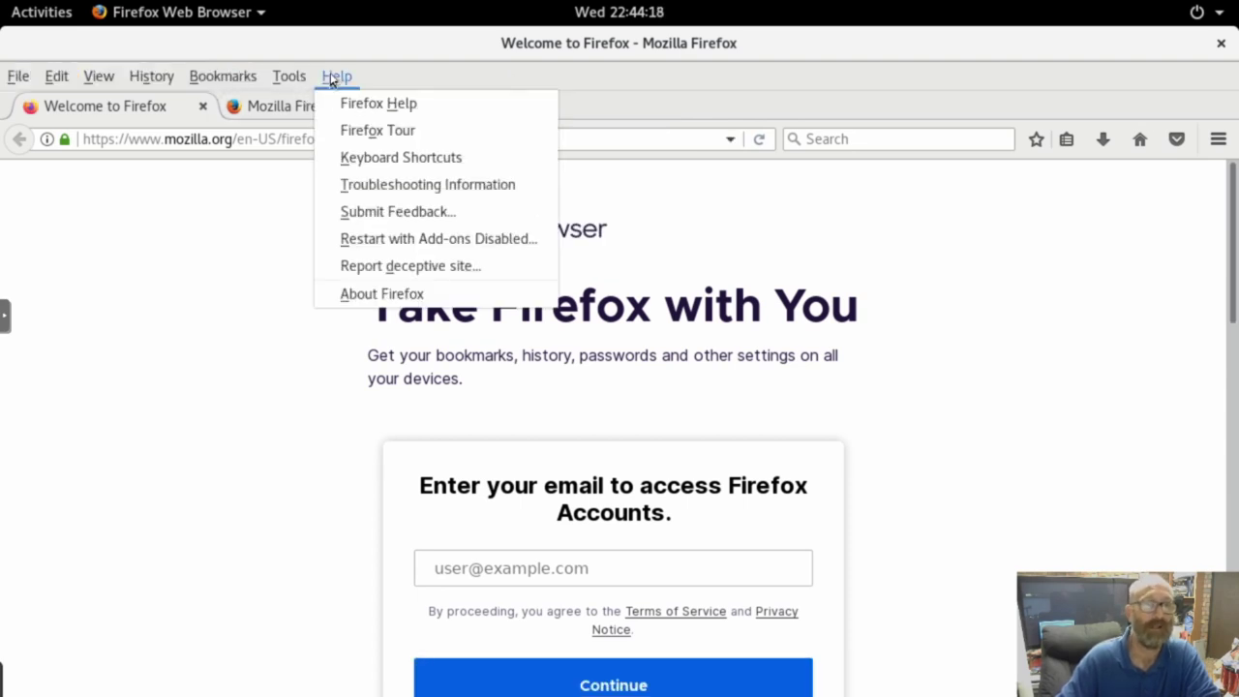
{"action": "left_click", "coordinate": [378, 292]}
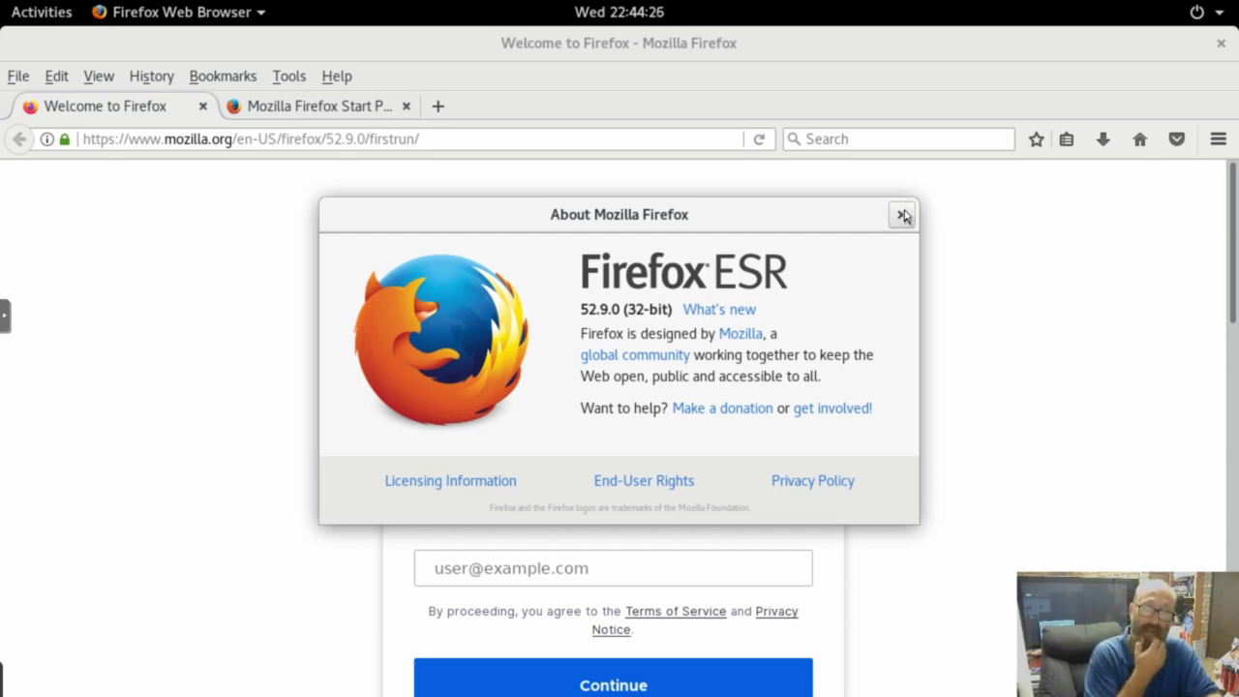
{"action": "left_click", "coordinate": [902, 215]}
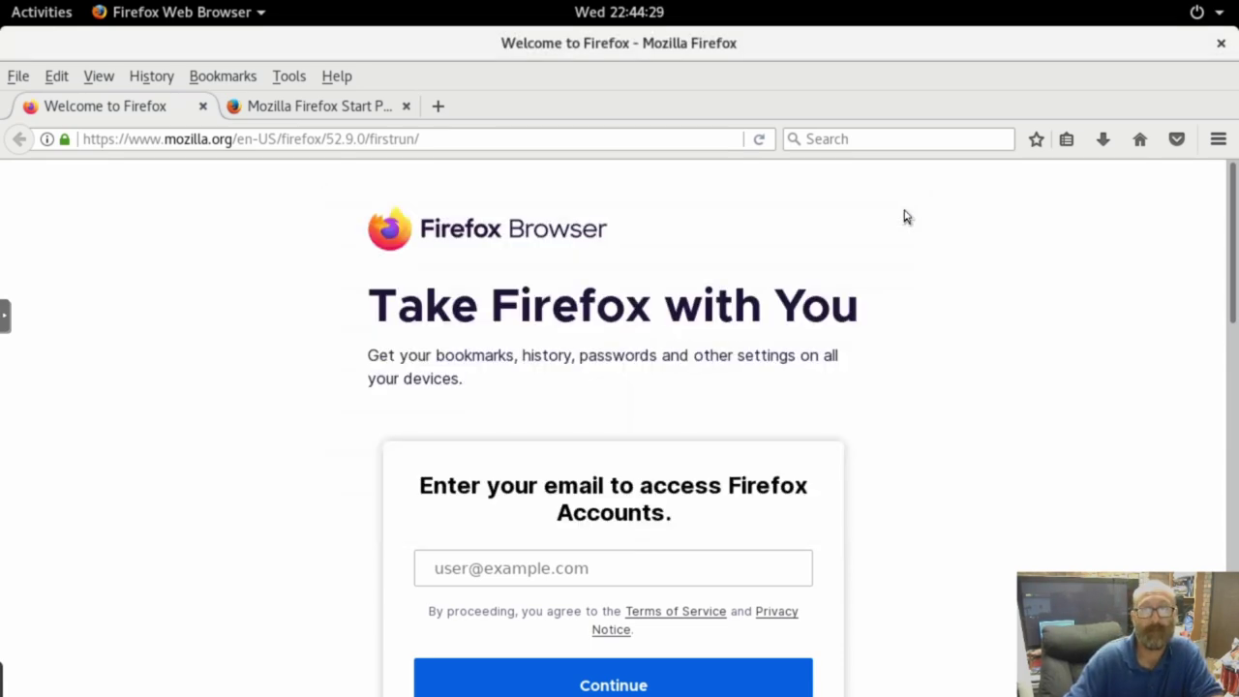
- Remove the Mozilla Firefox Start Page tab and close the browser window
{"action": "left_click", "coordinate": [406, 107]}
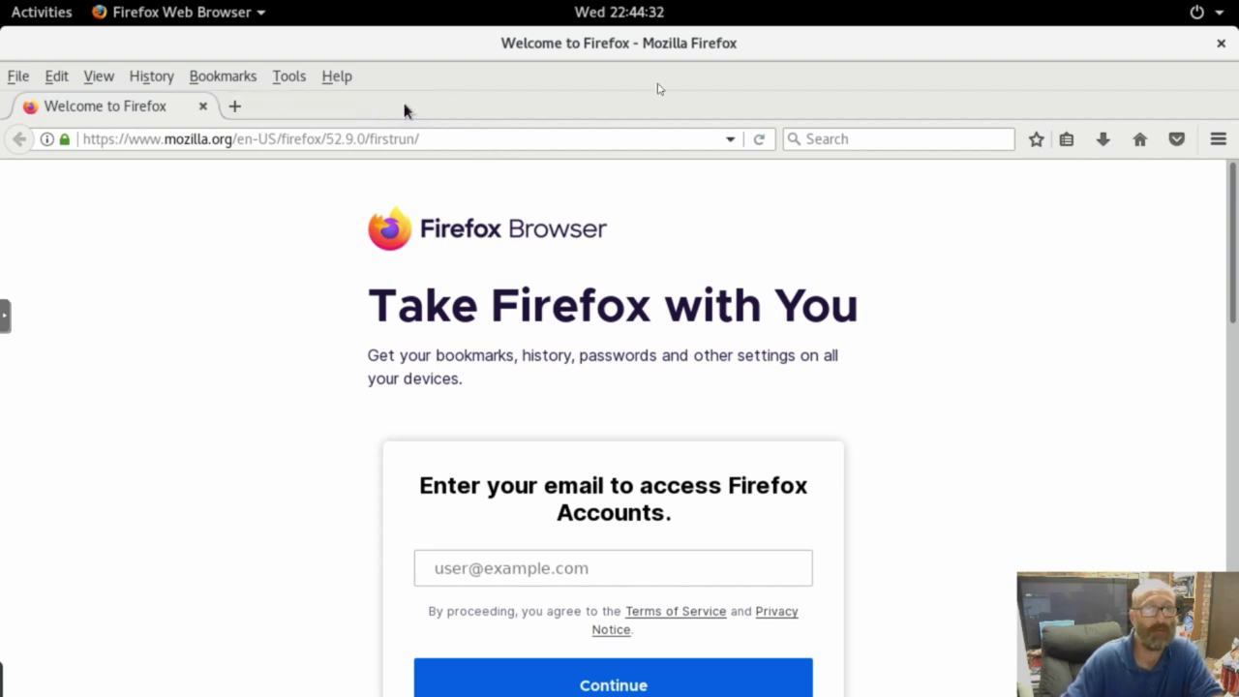
{"action": "left_click", "coordinate": [1222, 44]}
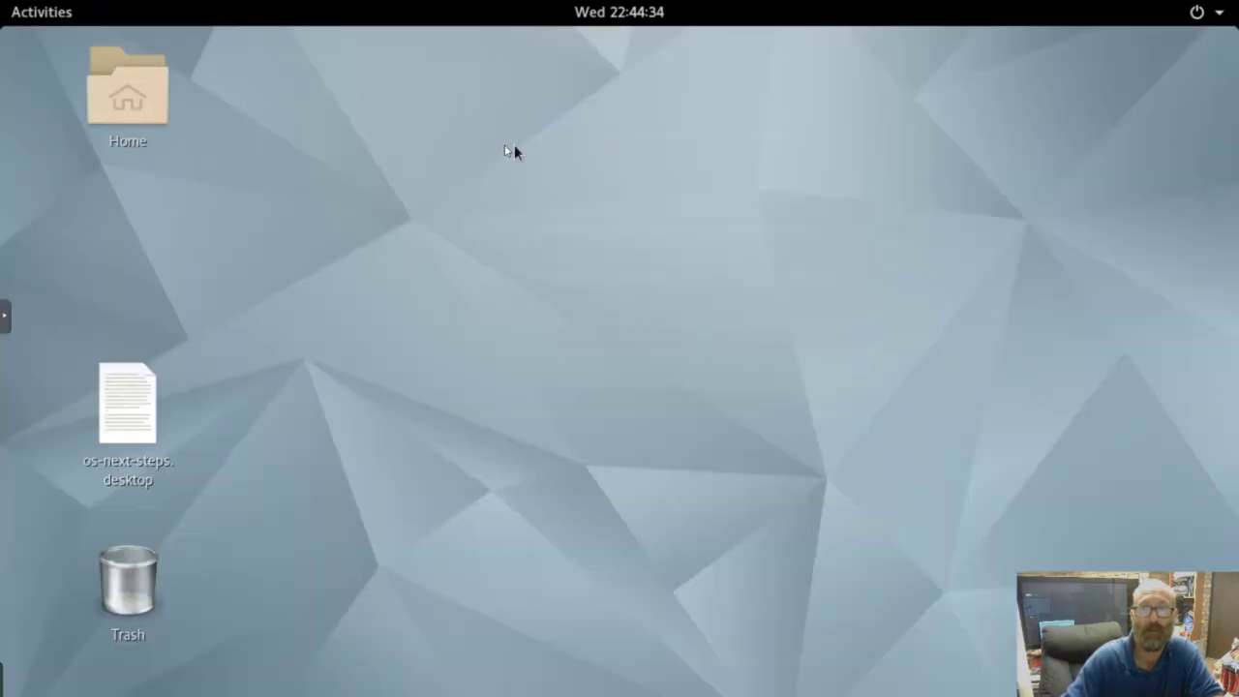
- Open a terminal and run "sudo pkg help", entering the account password to authorize it
{"action": "left_click", "coordinate": [12, 19]}
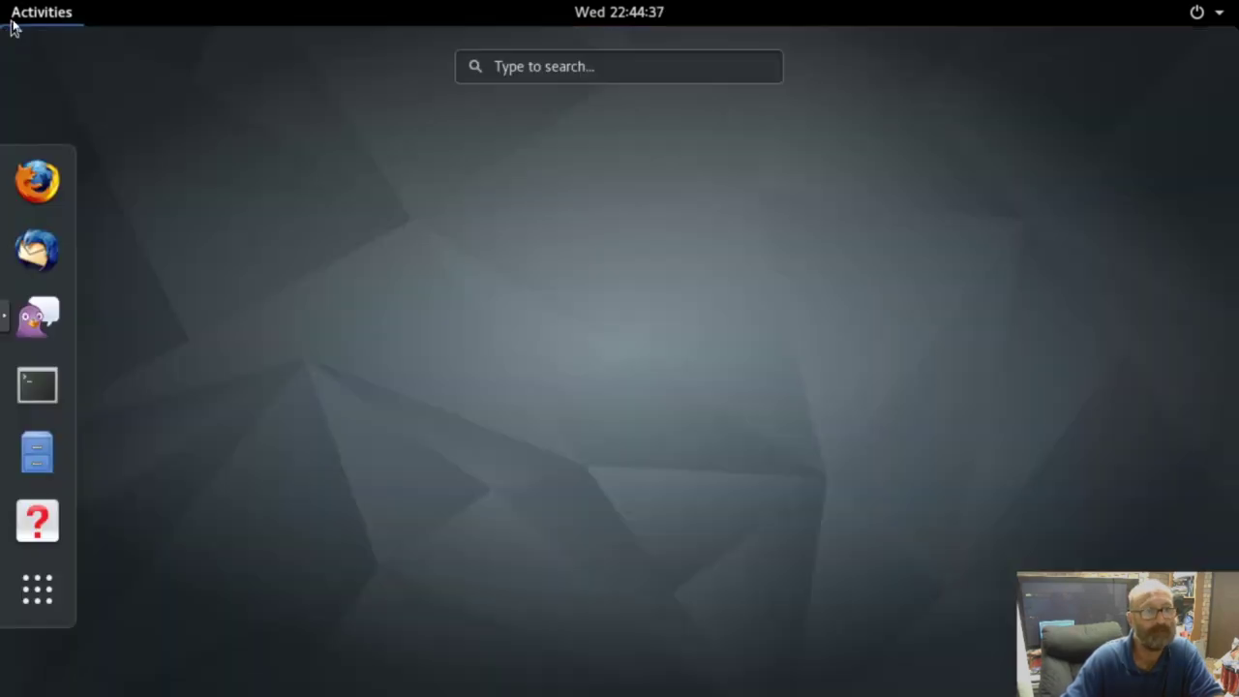
{"action": "left_click", "coordinate": [39, 384]}
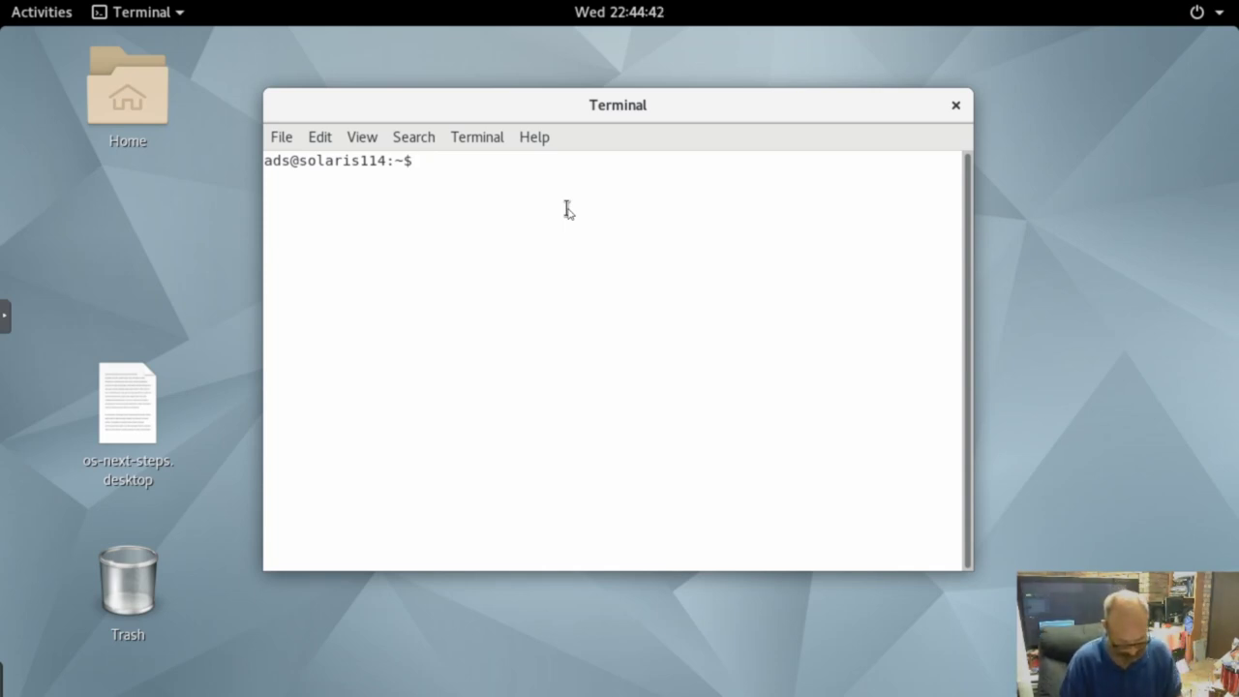
{"action": "type", "text": "sudo pk"}
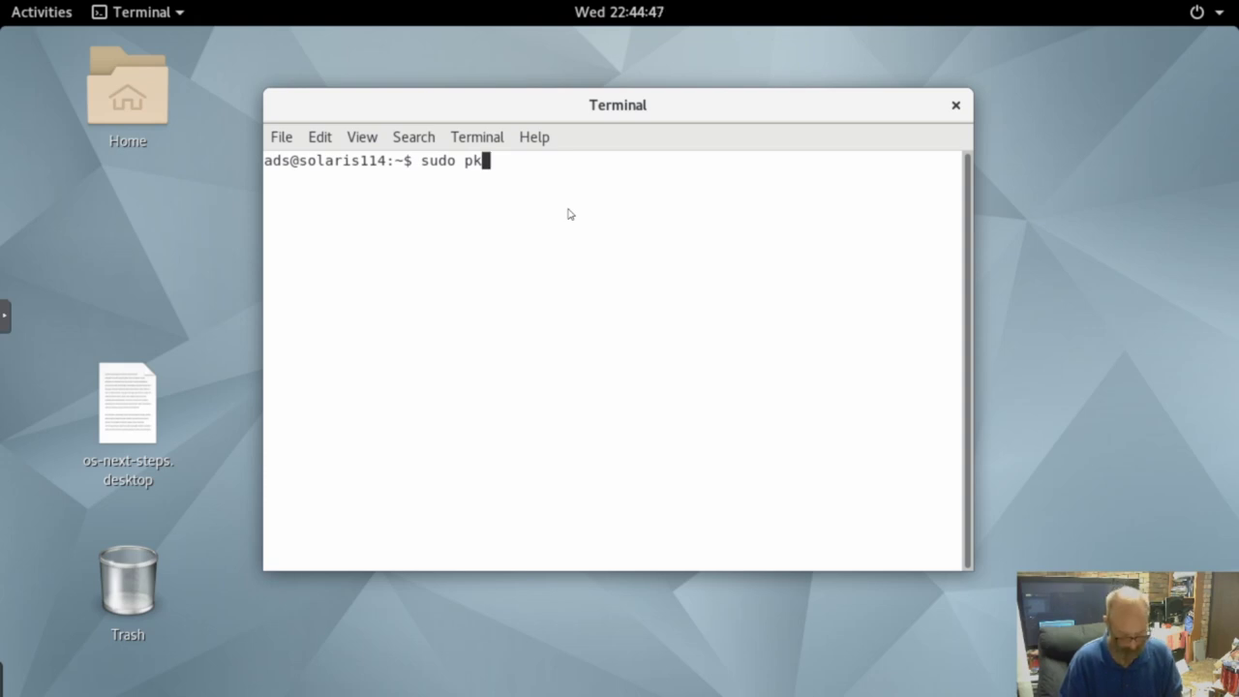
{"action": "type", "text": "g help"}
{"action": "key", "text": "Return"}
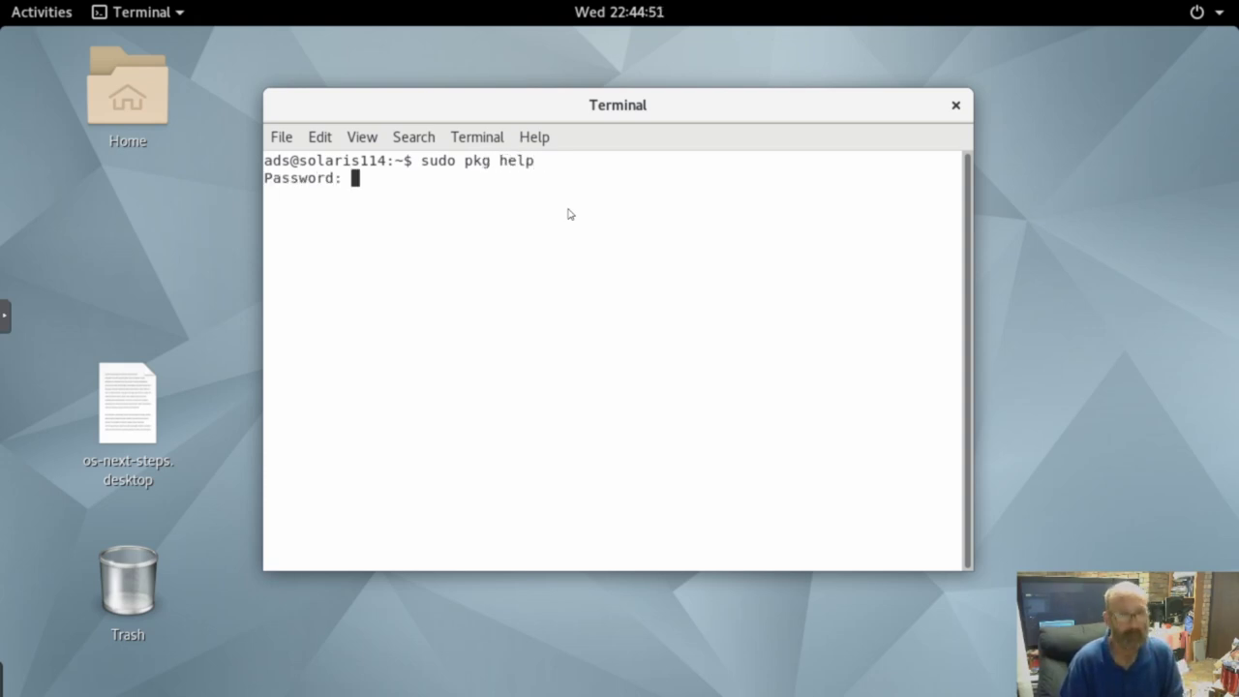
{"action": "key", "text": "Return"}
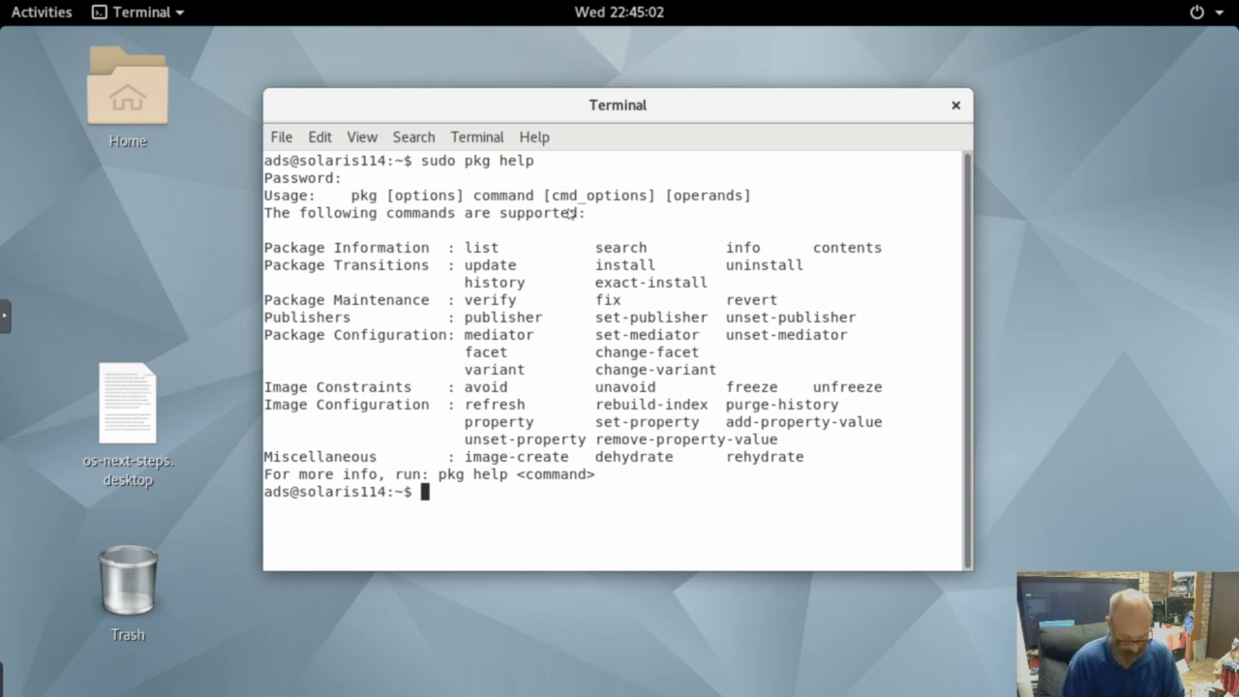
- Try to install a package manager with "sudo pkg install pkg manager"
{"action": "type", "text": "sudo p"}
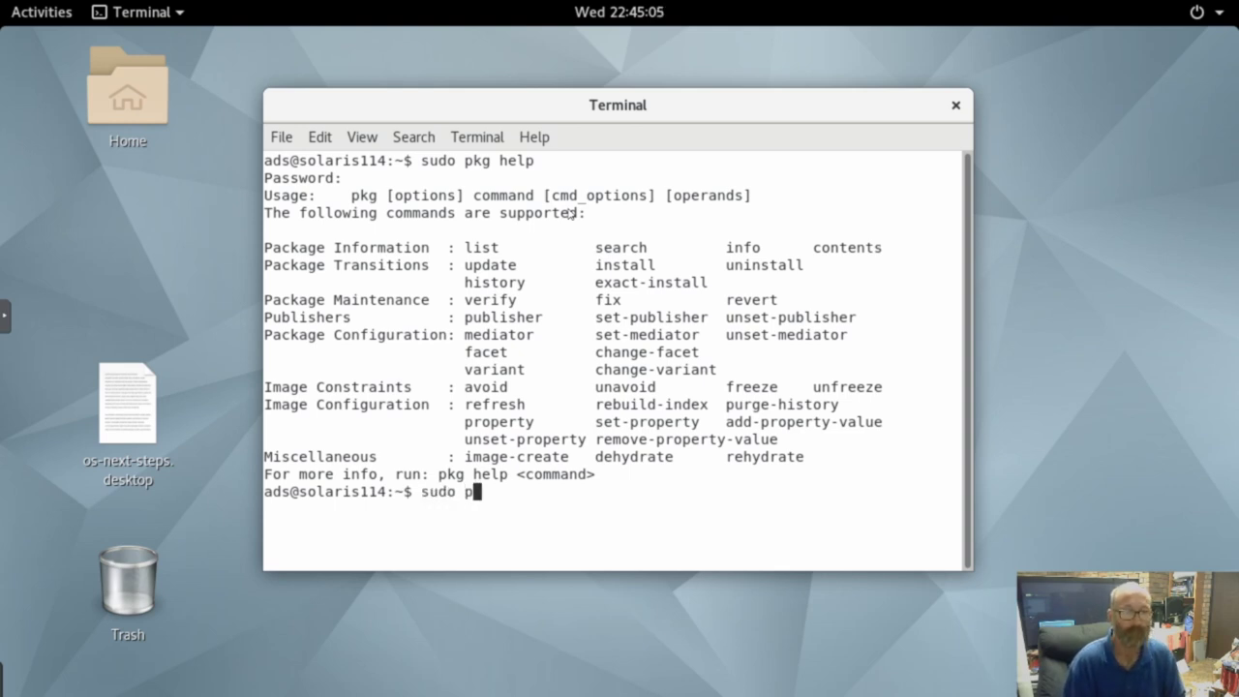
{"action": "type", "text": "kg med"}
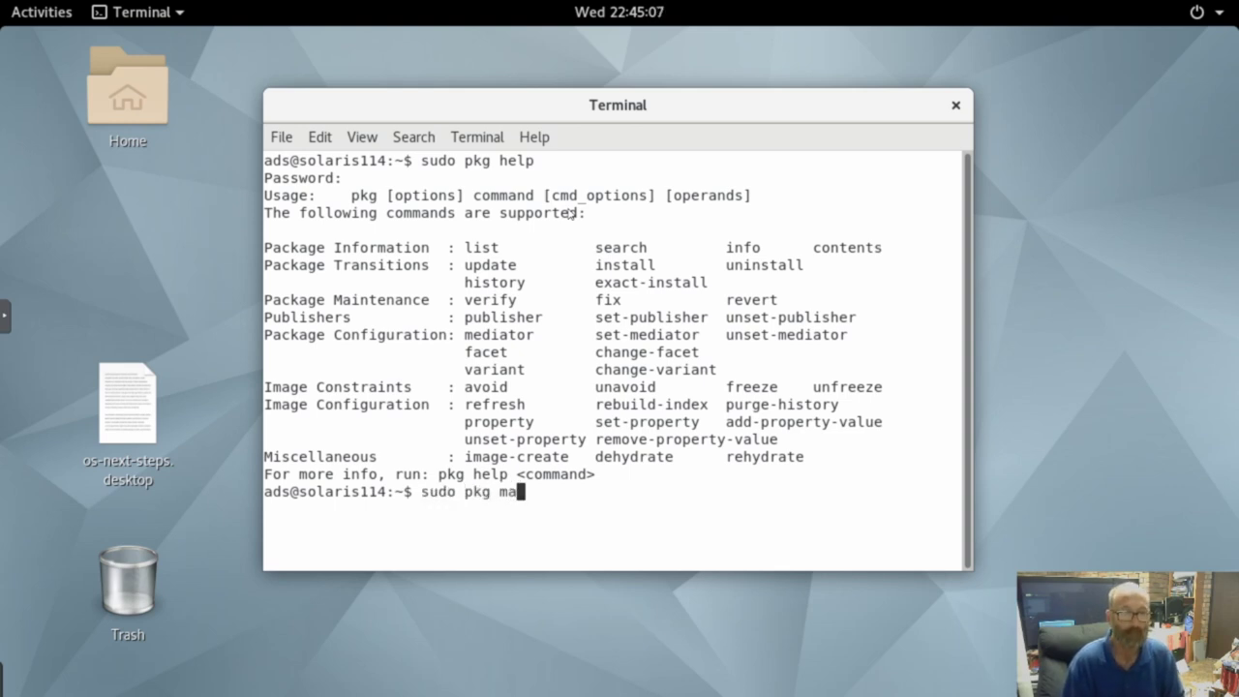
{"action": "key", "text": "BackSpace"}
{"action": "key", "text": "BackSpace"}
{"action": "key", "text": "BackSpace"}
{"action": "type", "text": "insta"}
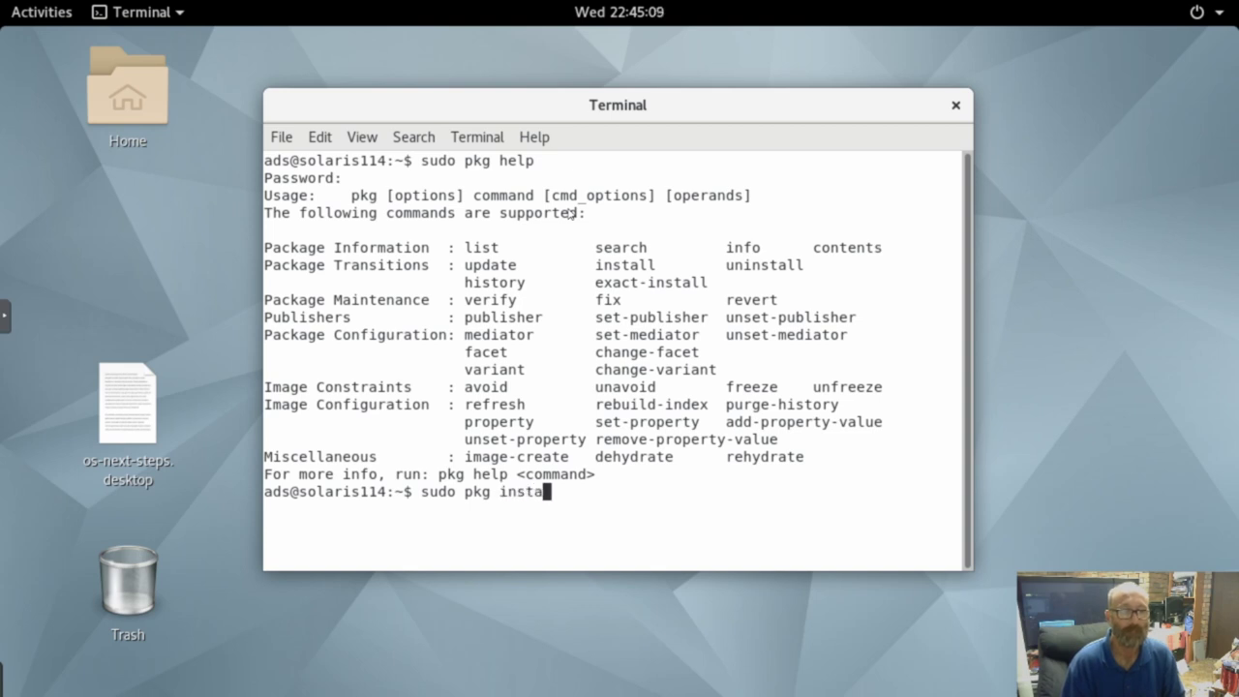
{"action": "type", "text": "ll pkg "}
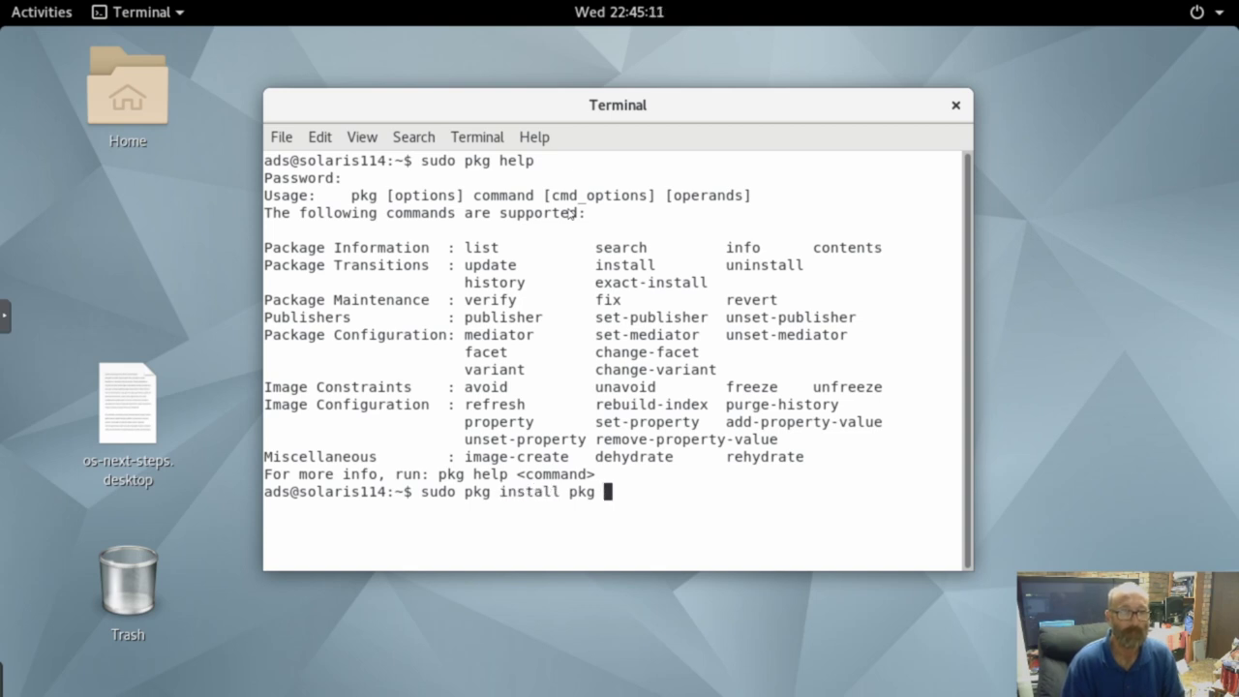
{"action": "type", "text": "manager"}
{"action": "key", "text": "Return"}
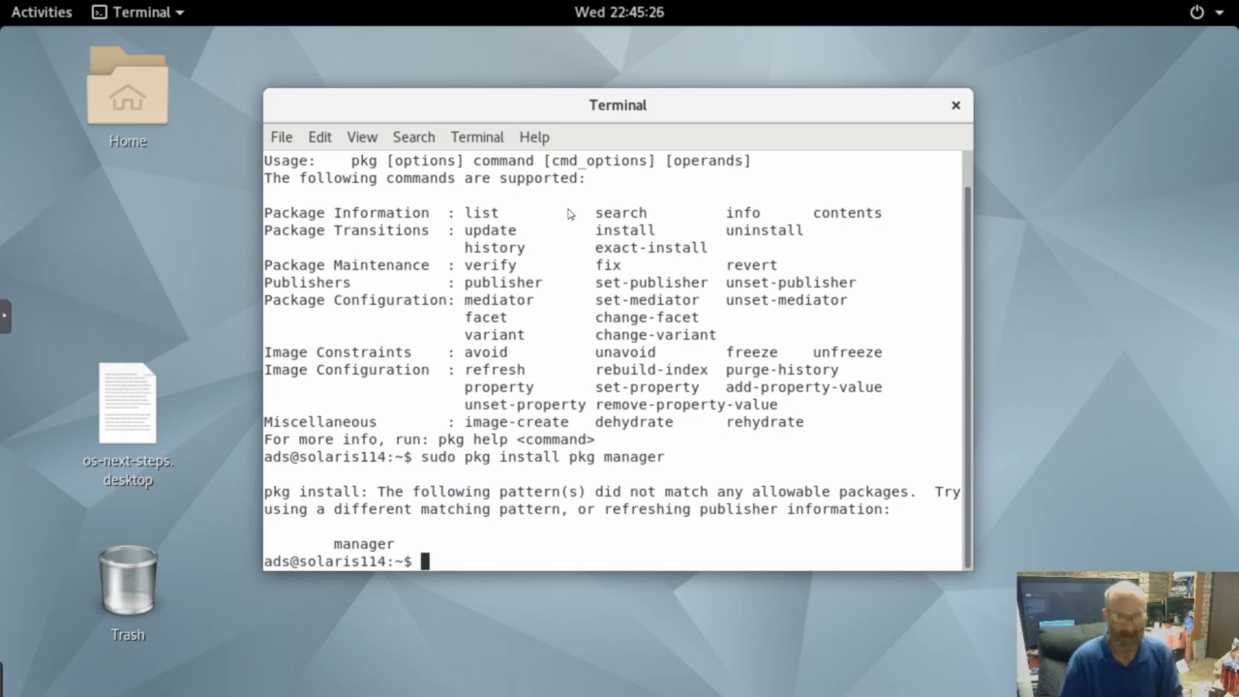
- Search the package repository with "pkg search package manager"
{"action": "type", "text": "pkg seatc"}
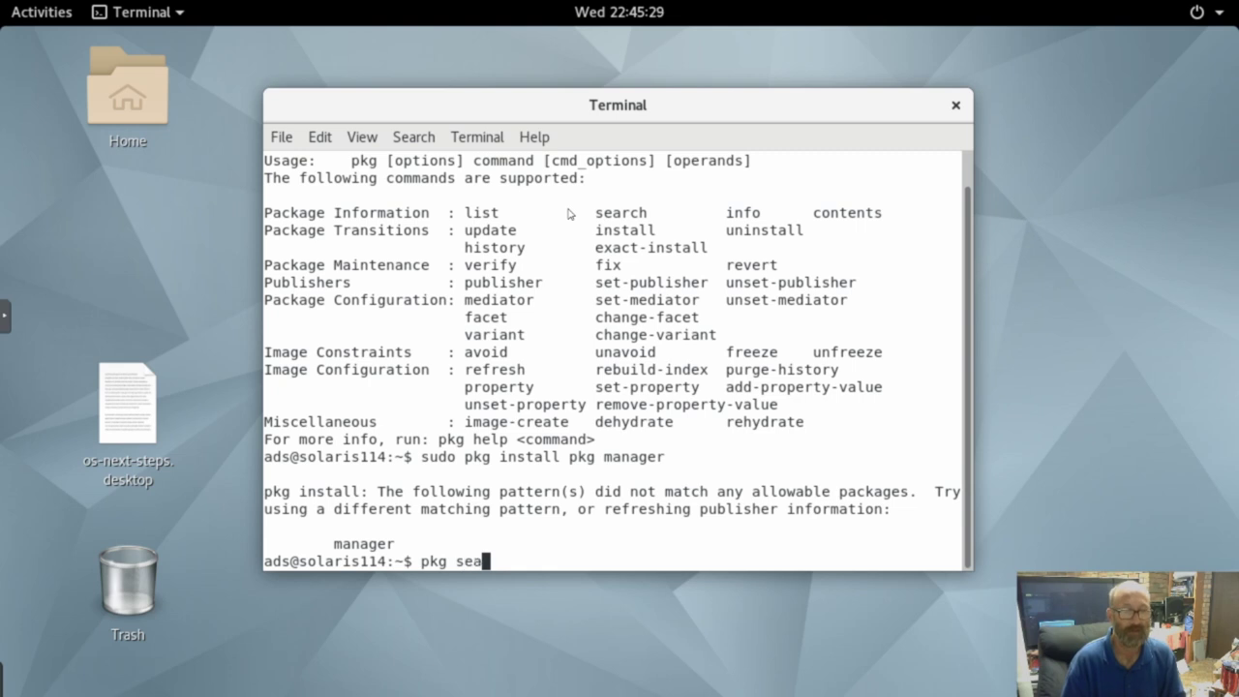
{"action": "key", "text": "BackSpace"}
{"action": "key", "text": "BackSpace"}
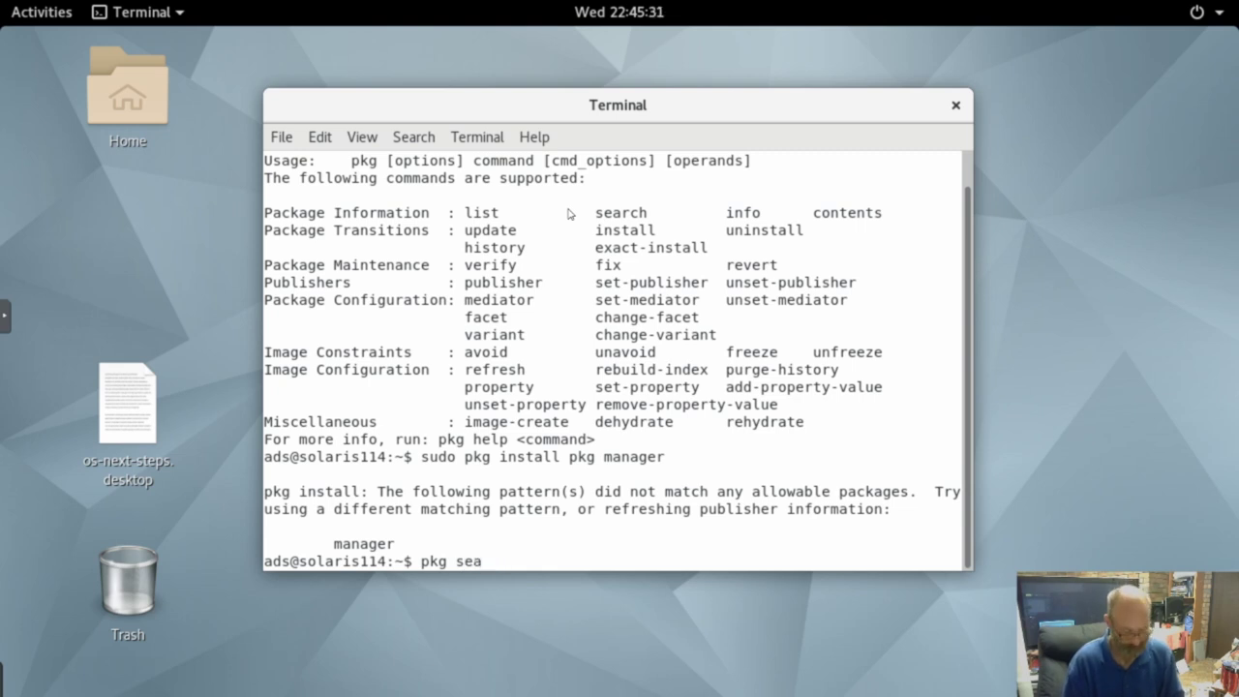
{"action": "type", "text": "rch p"}
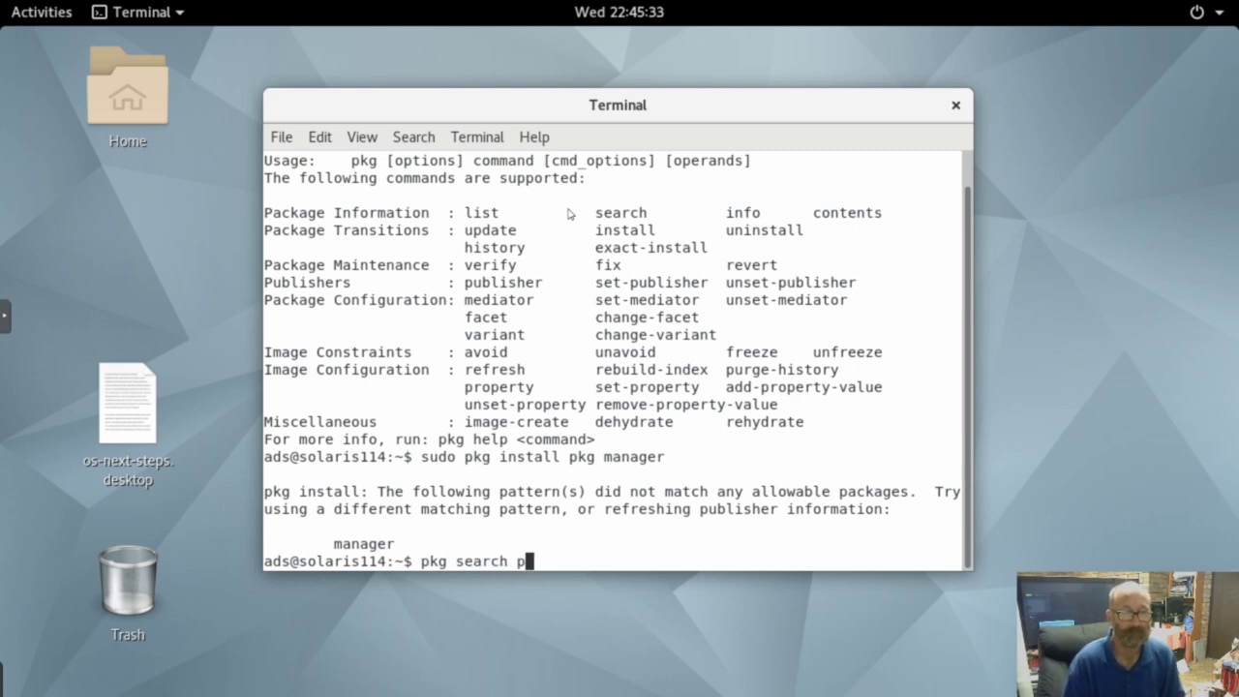
{"action": "type", "text": "akaka"}
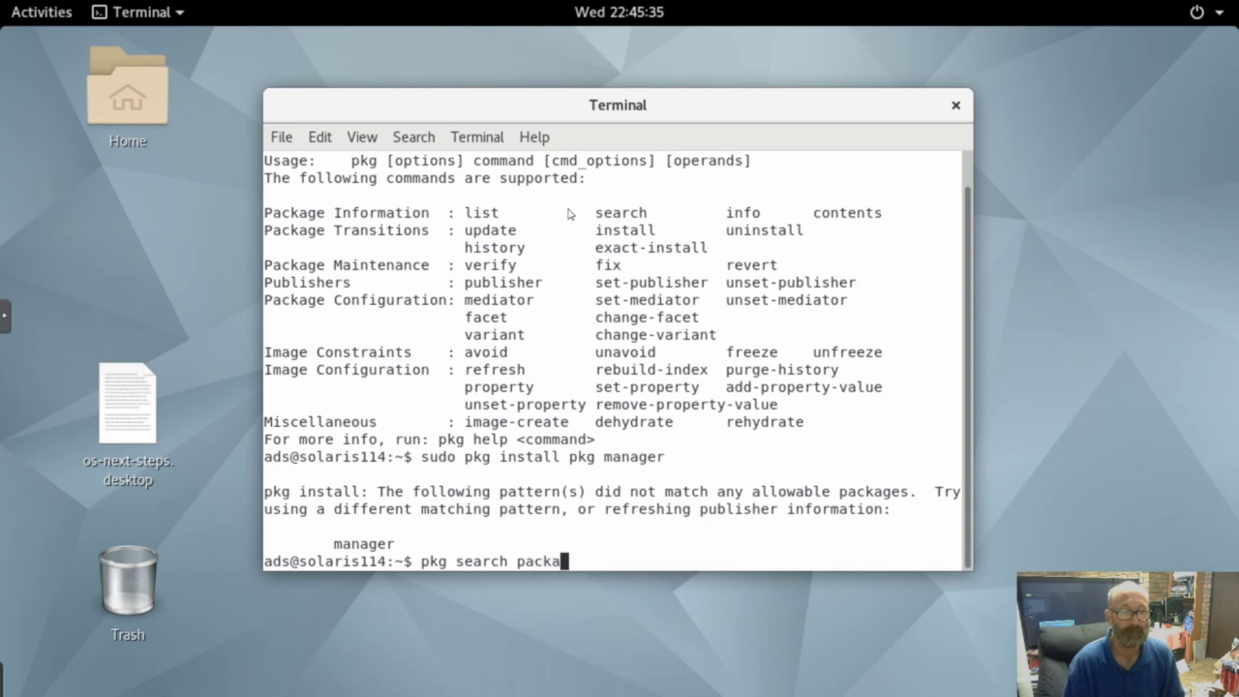
{"action": "type", "text": "ge manager"}
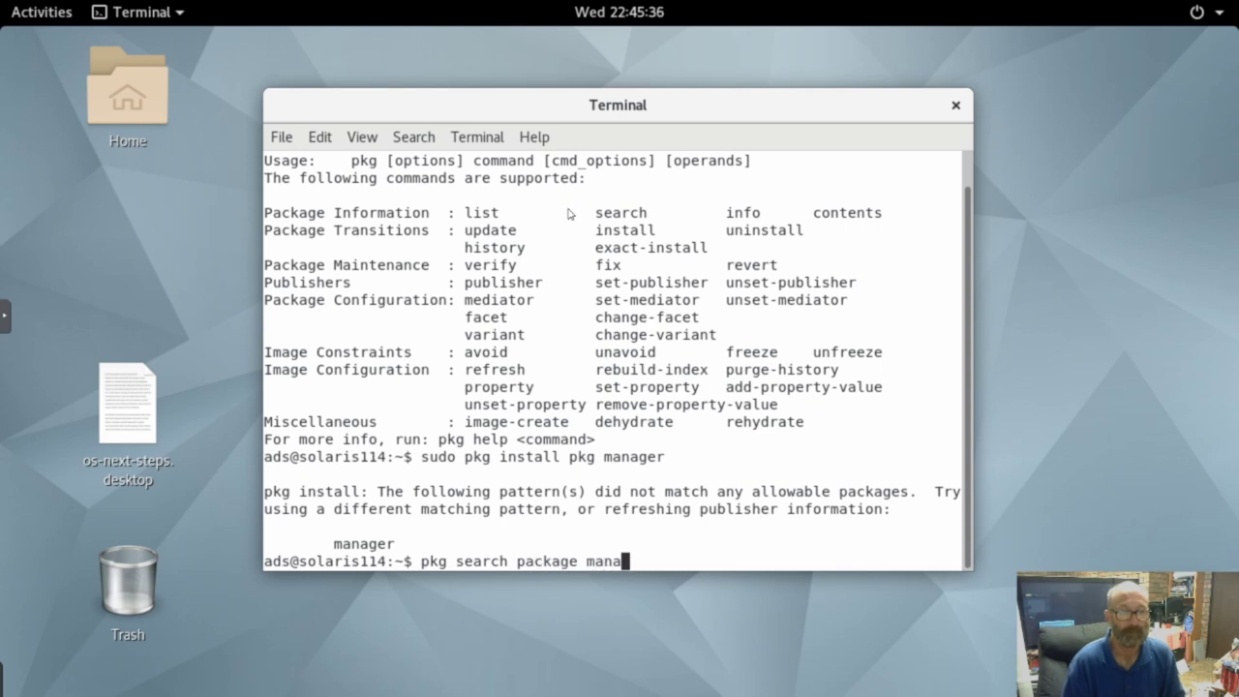
{"action": "key", "text": "Return"}
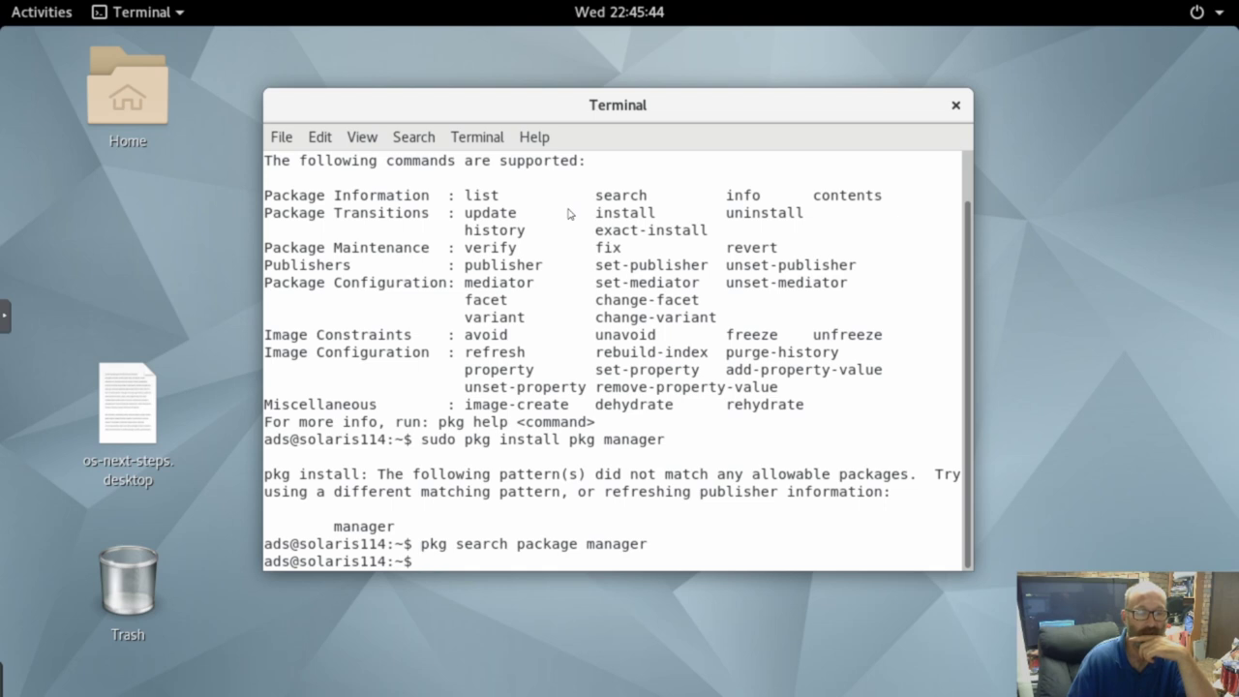
- Shorten the previous package search to "pkg search manager" and run it
{"action": "key", "text": "Up"}
{"action": "key", "text": "BackSpace"}
{"action": "key", "text": "BackSpace"}
{"action": "key", "text": "BackSpace"}
{"action": "key", "text": "BackSpace"}
{"action": "key", "text": "BackSpace"}
{"action": "key", "text": "BackSpace"}
{"action": "key", "text": "BackSpace"}
{"action": "key", "text": "BackSpace"}
{"action": "key", "text": "BackSpace"}
{"action": "key", "text": "BackSpace"}
{"action": "key", "text": "BackSpace"}
{"action": "key", "text": "BackSpace"}
{"action": "key", "text": "BackSpace"}
{"action": "key", "text": "BackSpace"}
{"action": "key", "text": "BackSpace"}
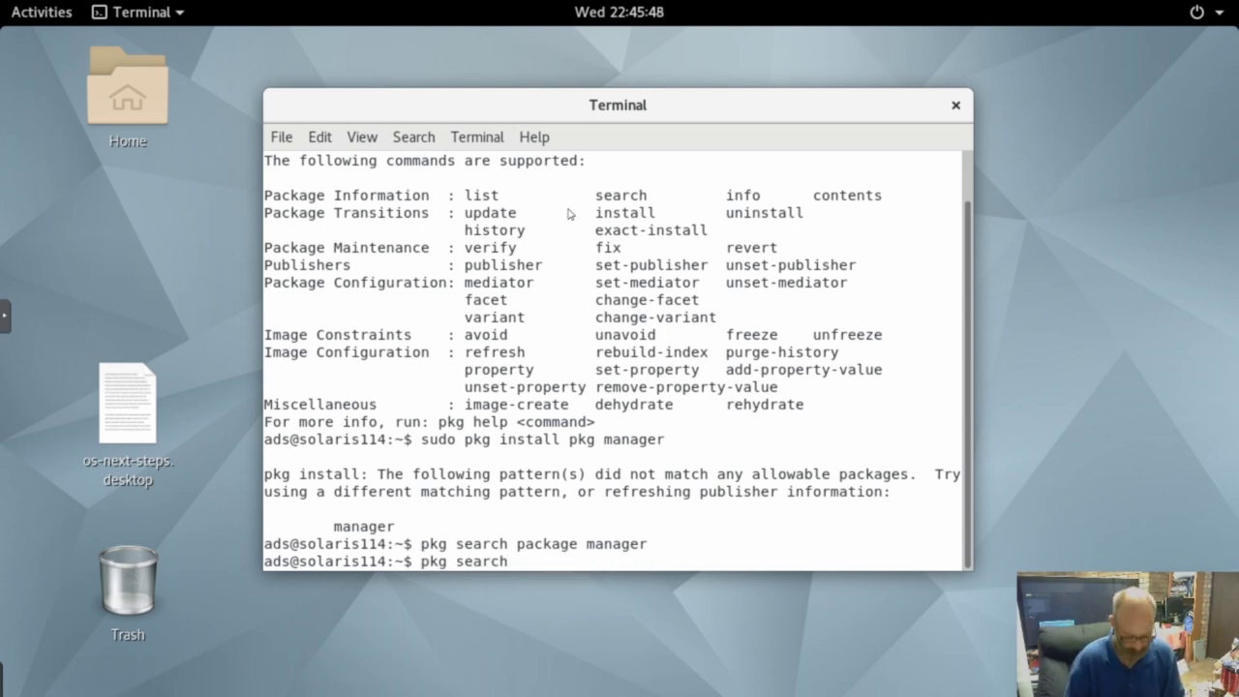
{"action": "type", "text": "manager"}
{"action": "key", "text": "Return"}
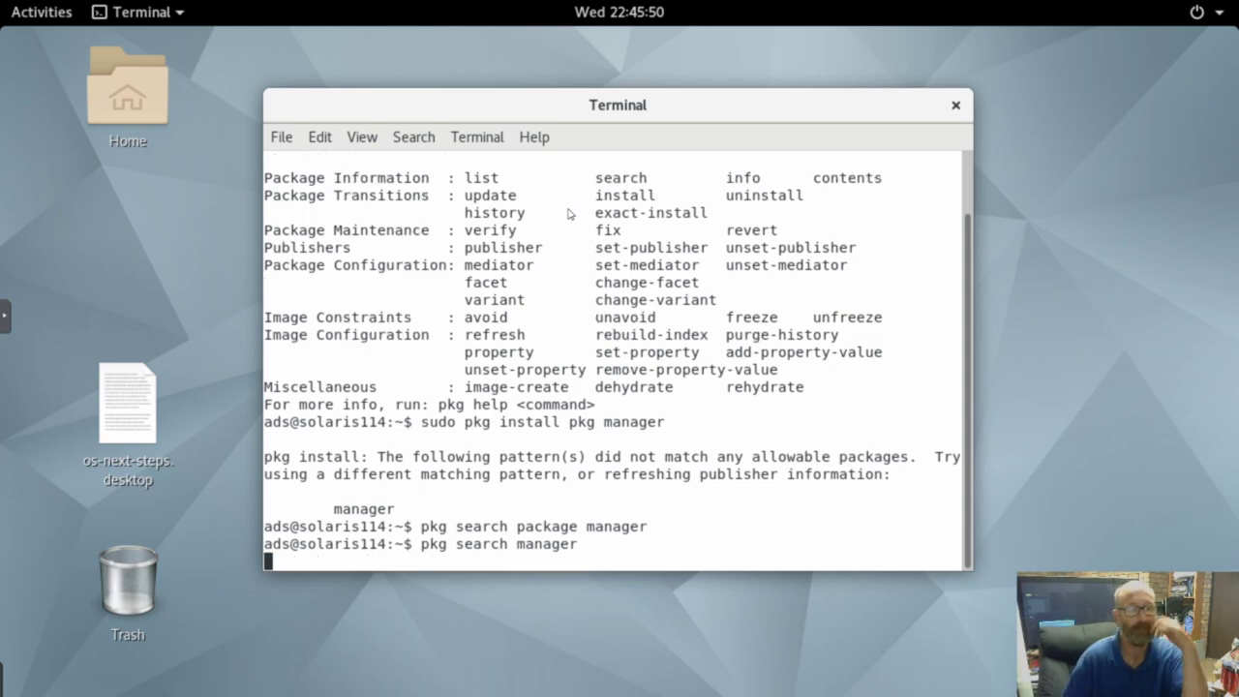